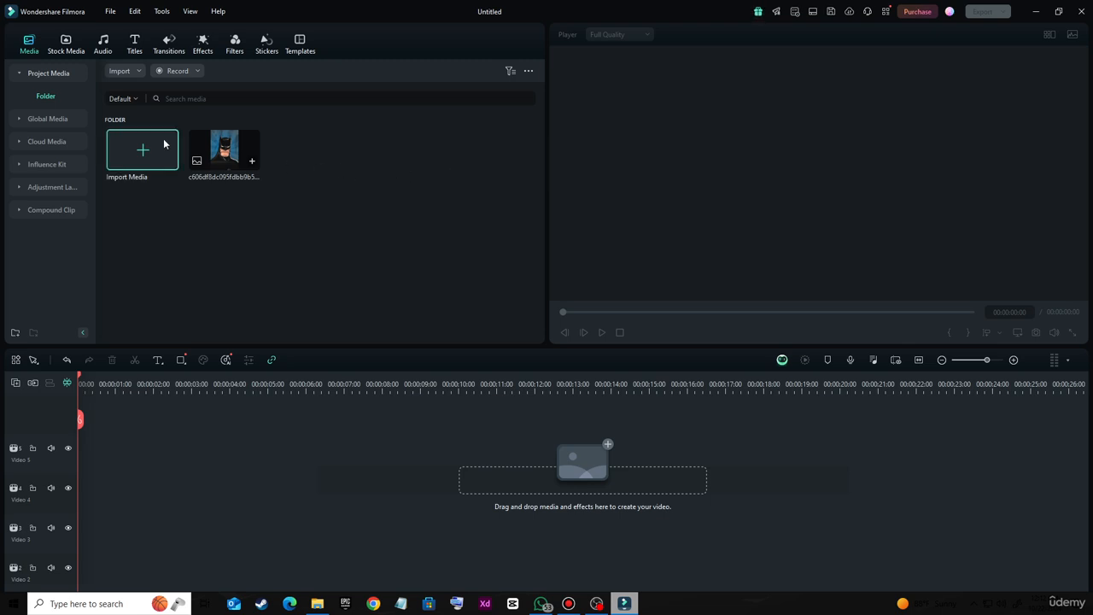
Add the "mobile" stock clip of the man in a green volunteer shirt holding a phone to the start of the Video 5 track
click(66, 43)
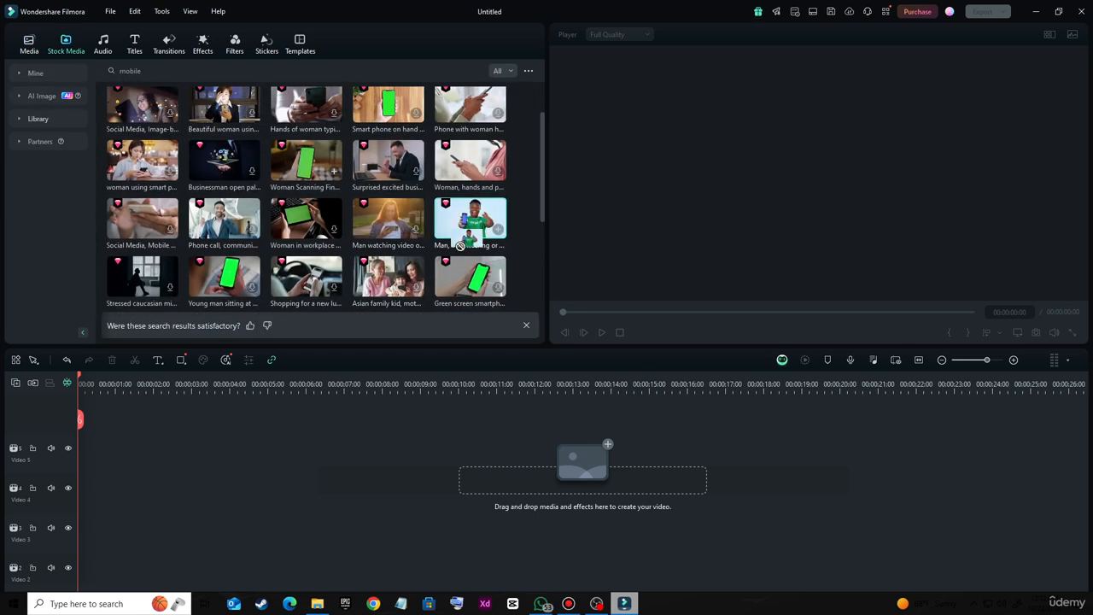
drag(474, 229, 90, 455)
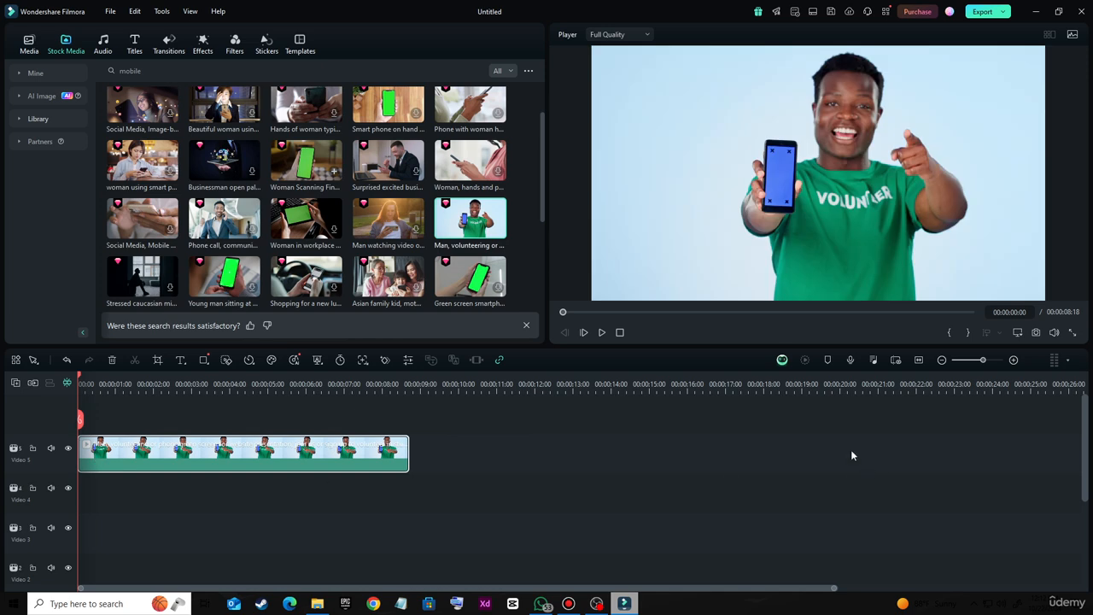
drag(984, 360, 987, 360)
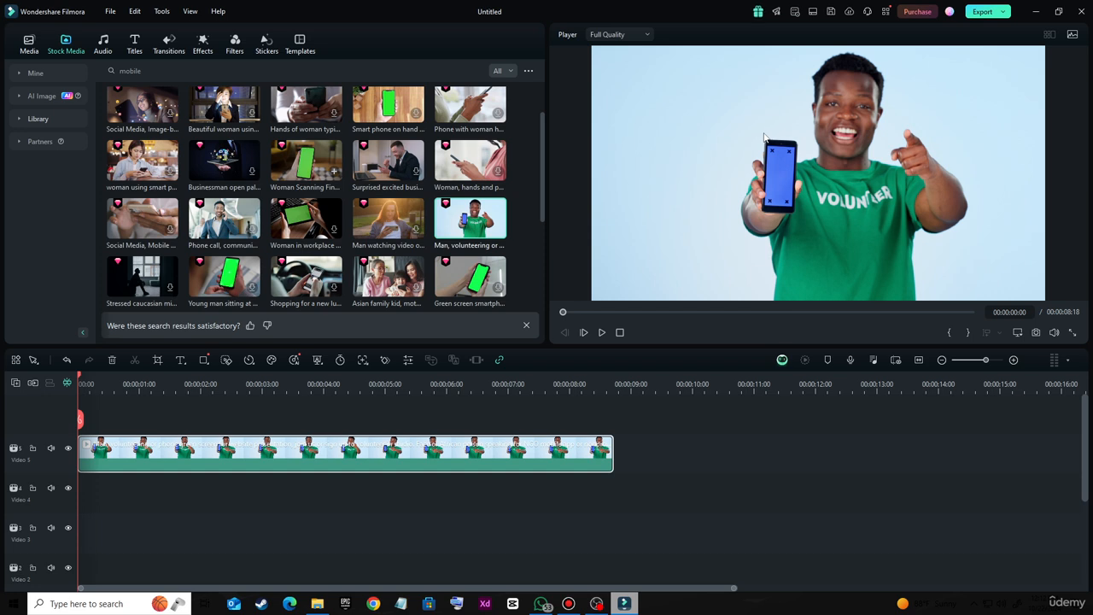
key(ctrl+alt+d)
drag(808, 46, 884, 156)
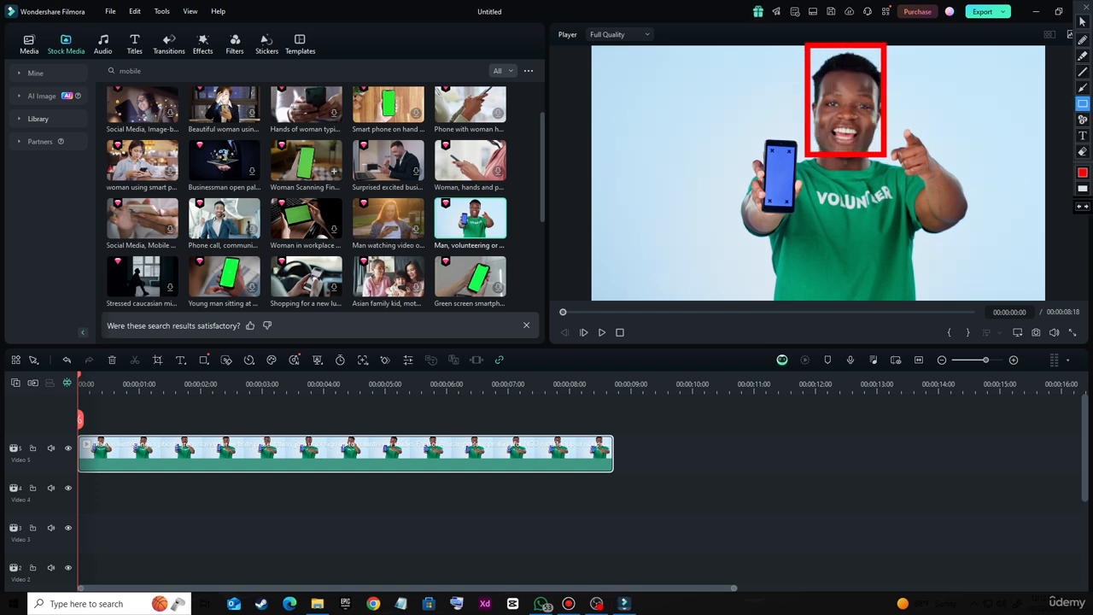
key(Escape)
key(ctrl+alt+d)
drag(888, 112, 943, 185)
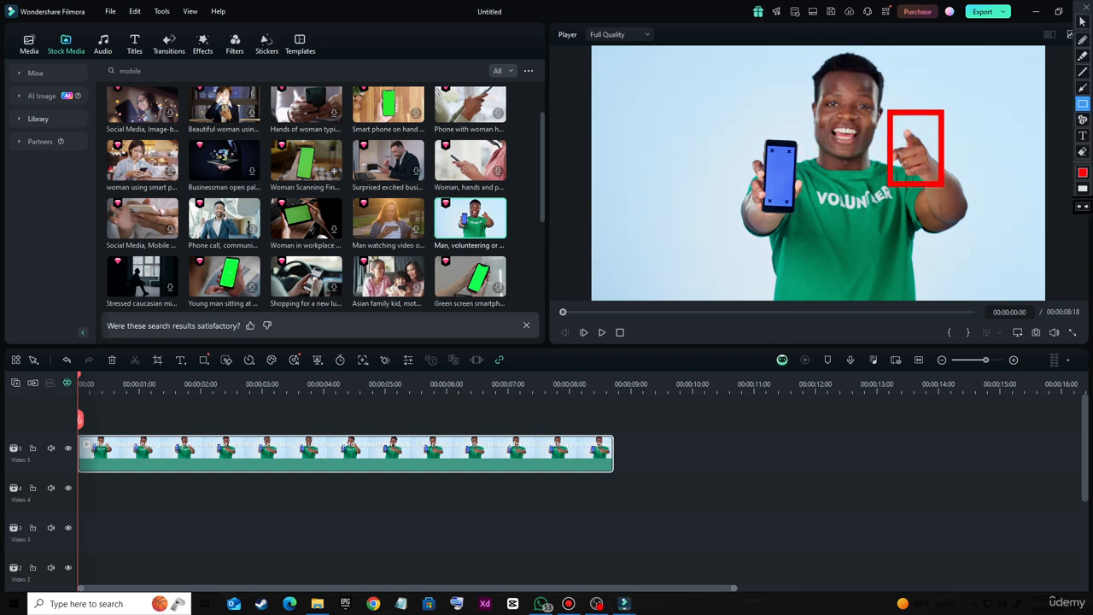
key(Escape)
key(ctrl+alt+d)
drag(755, 127, 803, 223)
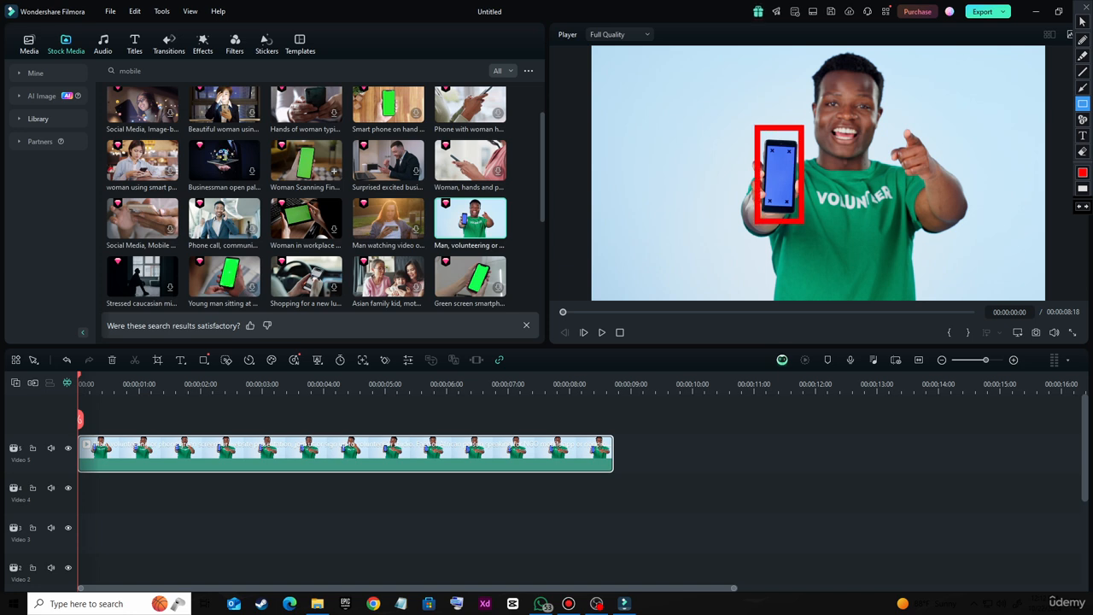
key(Escape)
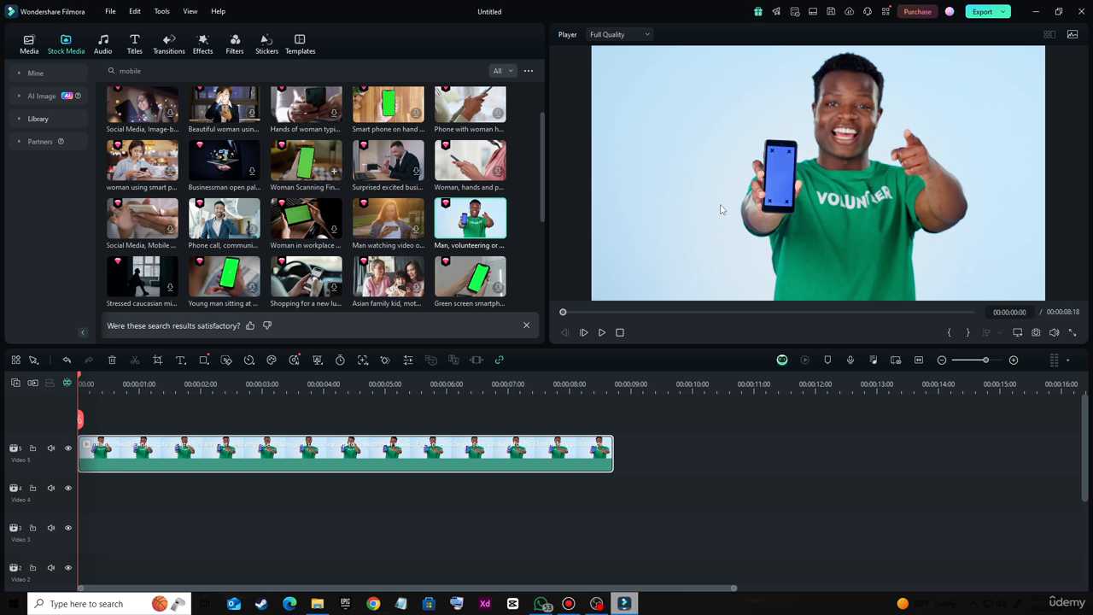
key(ctrl+alt+d)
mouse_move(809, 51)
mouse_down()
mouse_move(850, 139)
mouse_move(884, 162)
mouse_up()
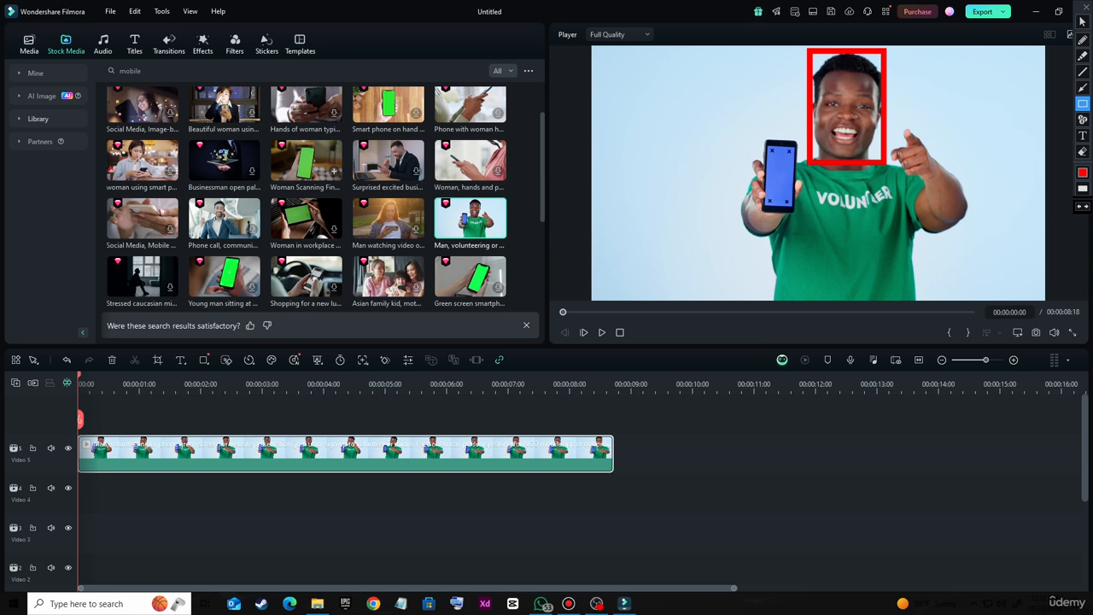
key(ctrl+alt+d)
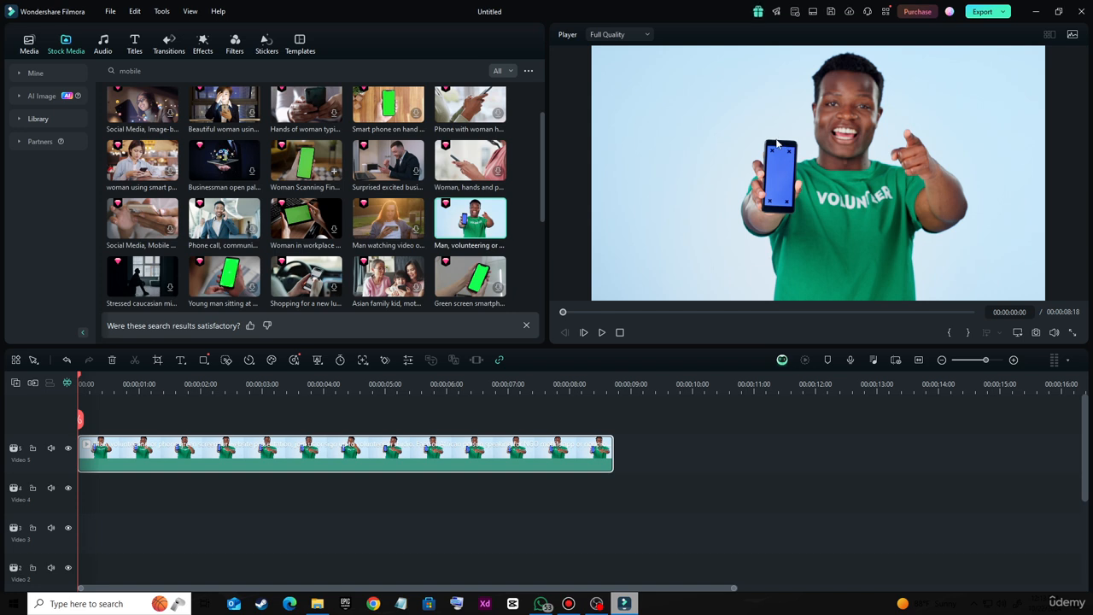
key(ctrl+alt+d)
drag(760, 137, 798, 212)
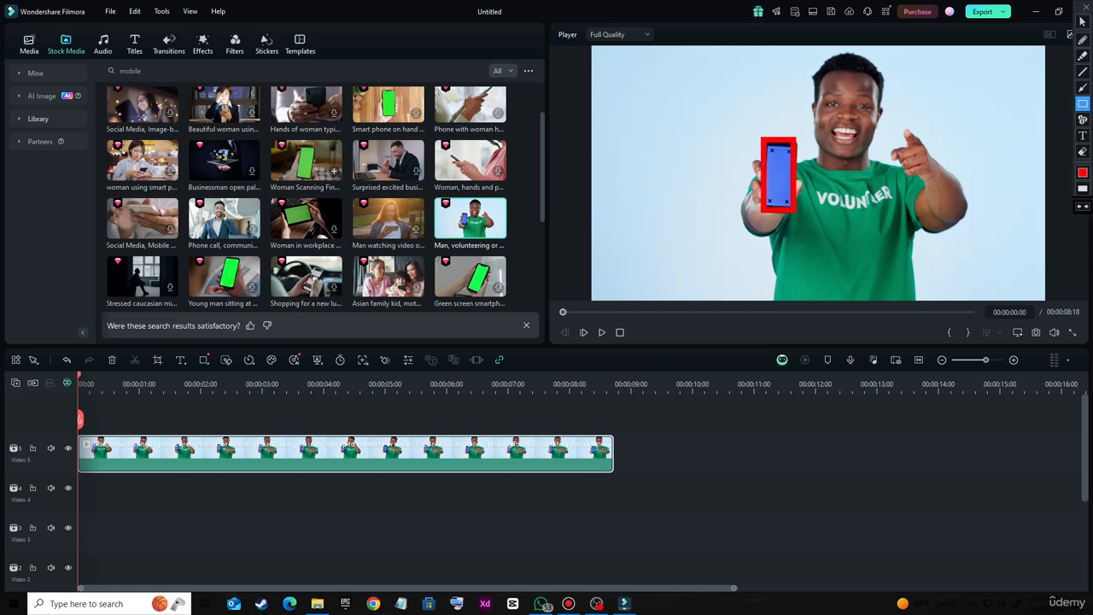
key(Escape)
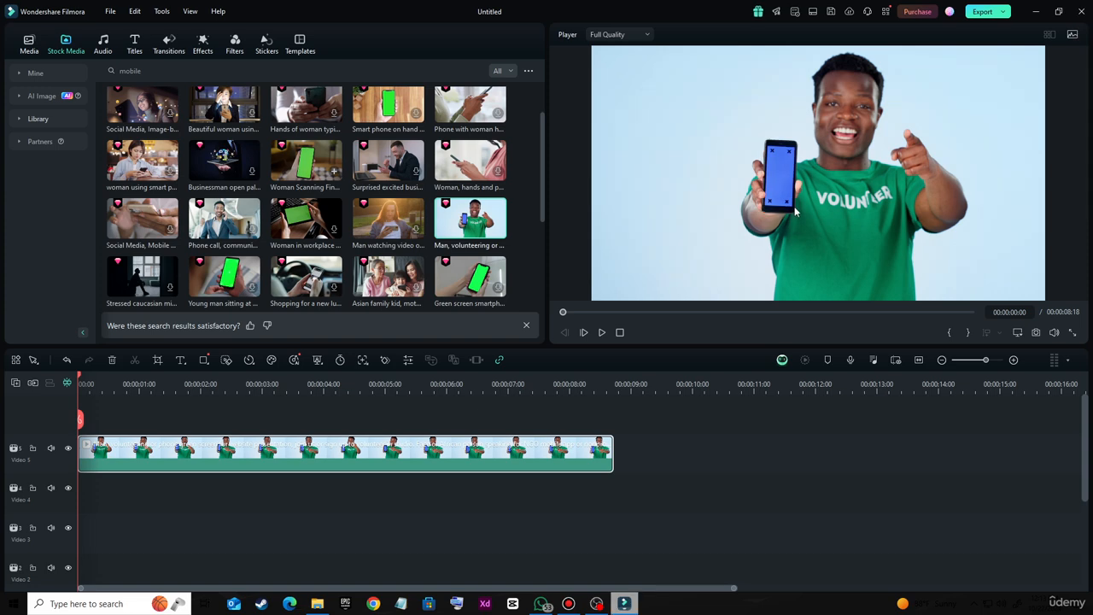
key(ctrl+alt+d)
drag(751, 120, 808, 234)
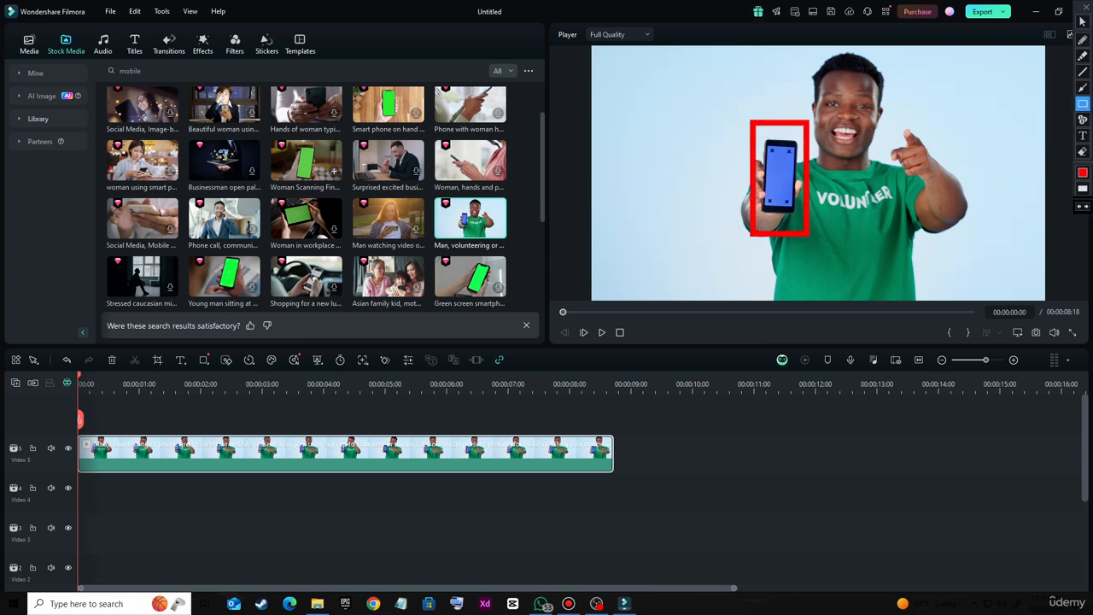
key(Escape)
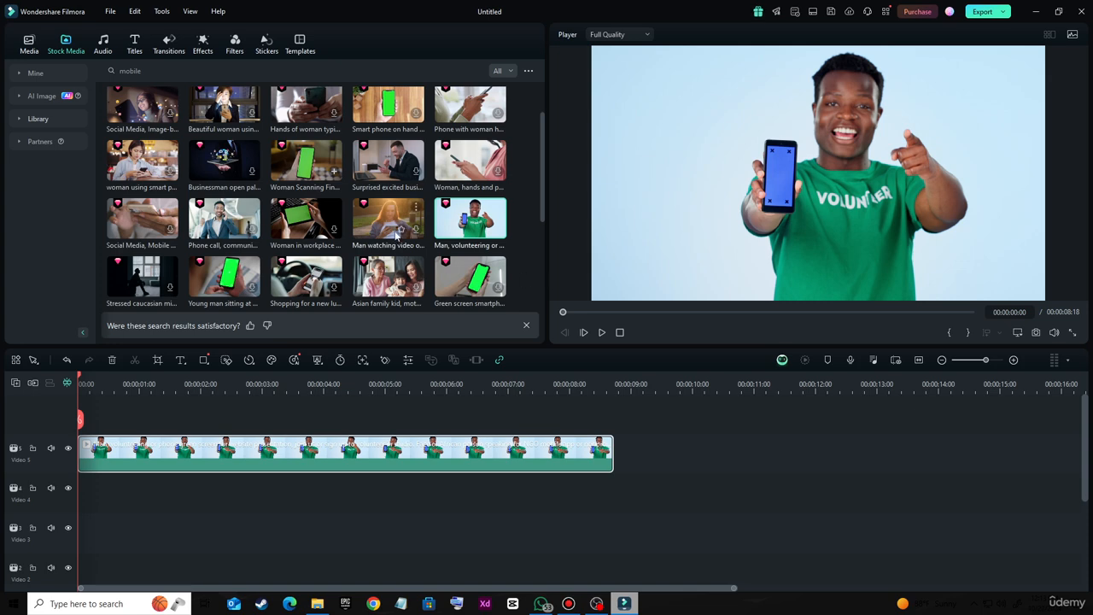
Open the basic video settings of the stock clip on the Video 5 track
click(274, 455)
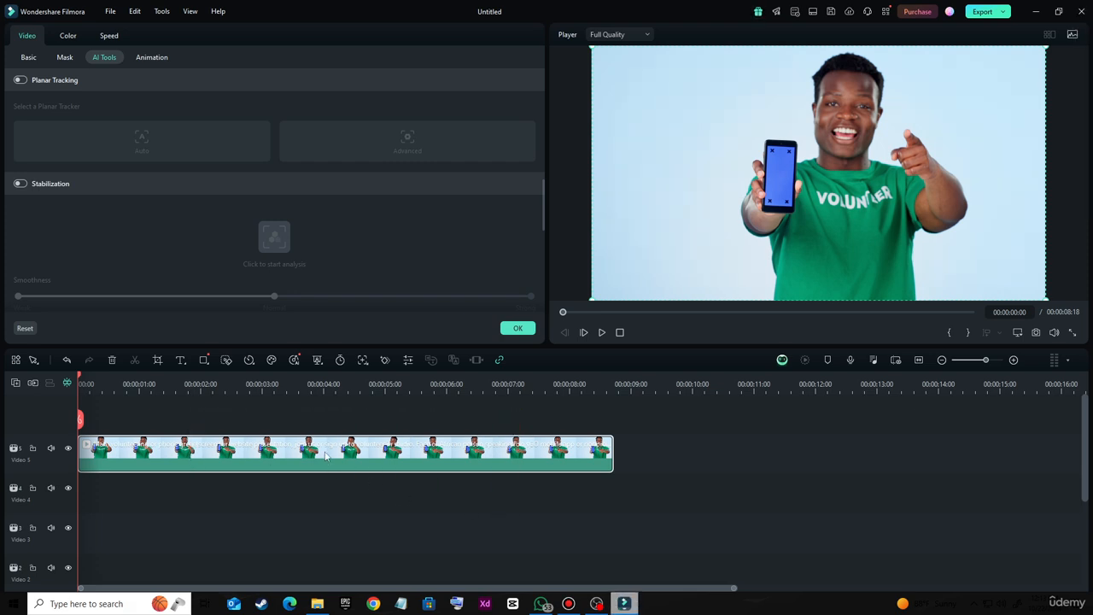
click(38, 57)
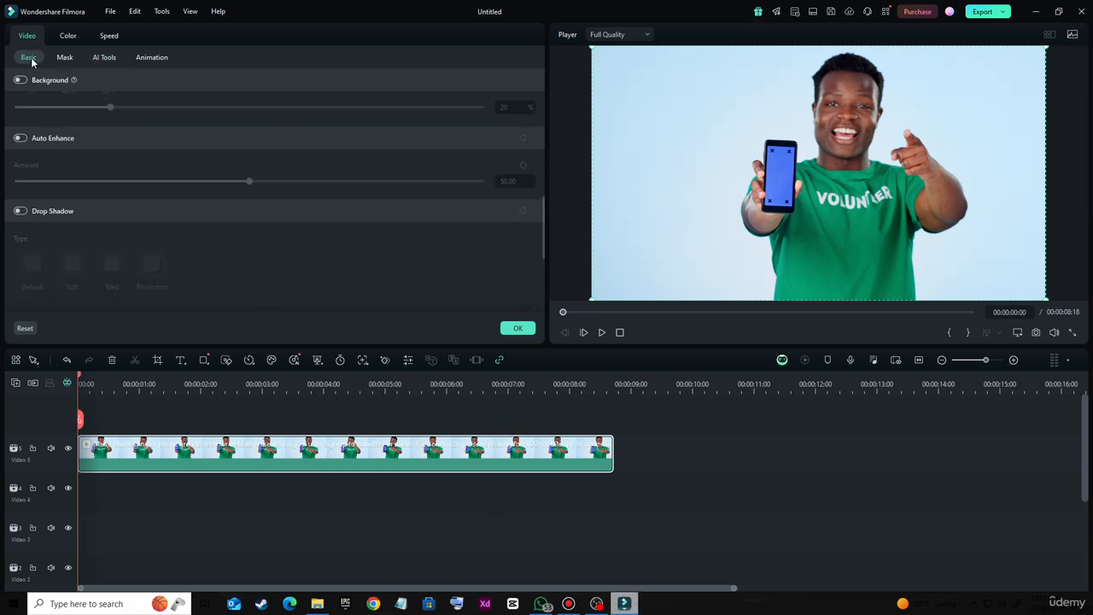
mouse_move(8, 24)
mouse_down()
mouse_move(53, 54)
mouse_move(196, 74)
mouse_up()
key(Escape)
key(ctrl+alt+d)
drag(4, 17, 131, 73)
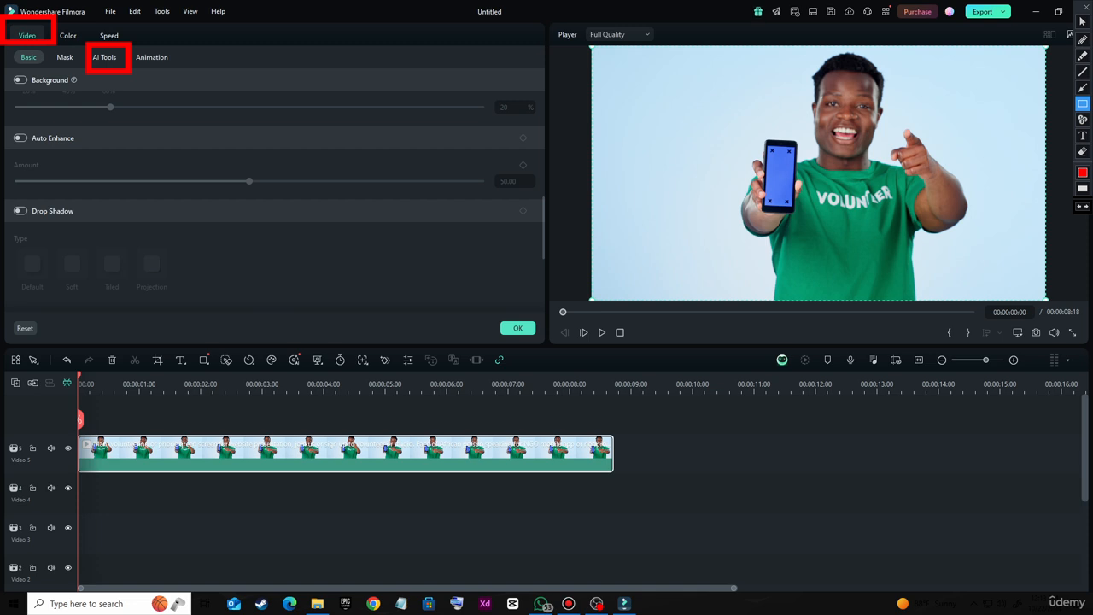
key(Escape)
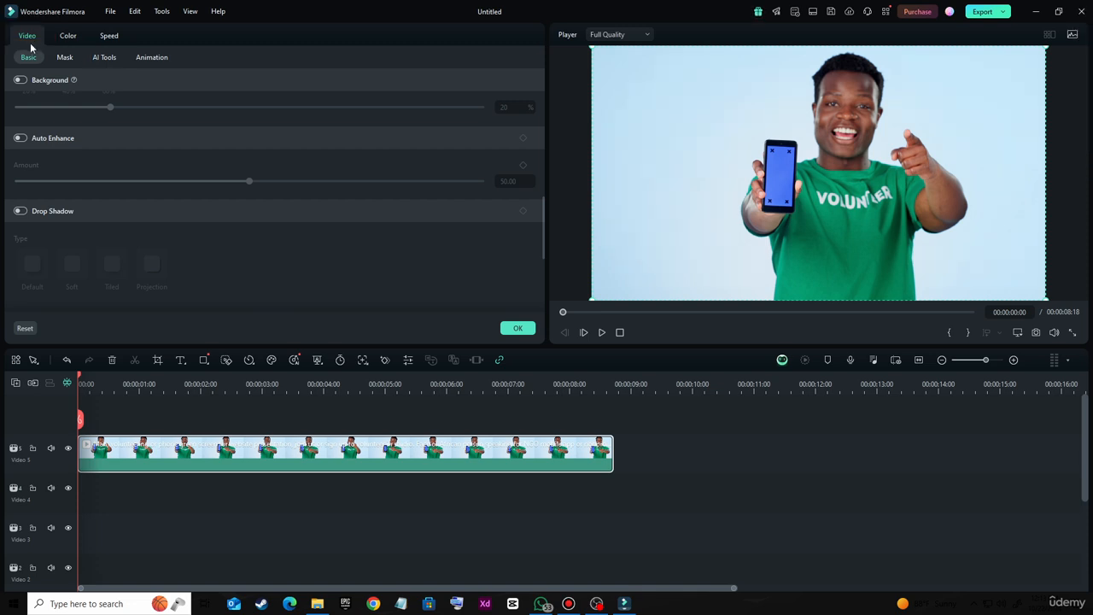
Enable Planar Tracking for the clip among its AI tools
click(103, 60)
scroll(105, 123, up, 6)
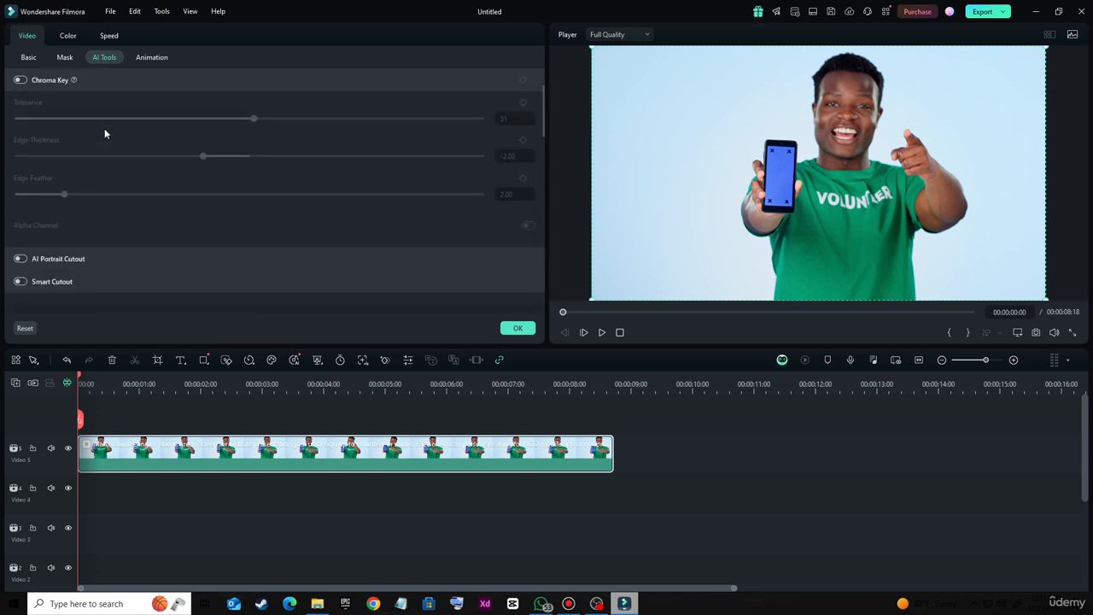
scroll(104, 134, down, 7)
key(ctrl+alt+d)
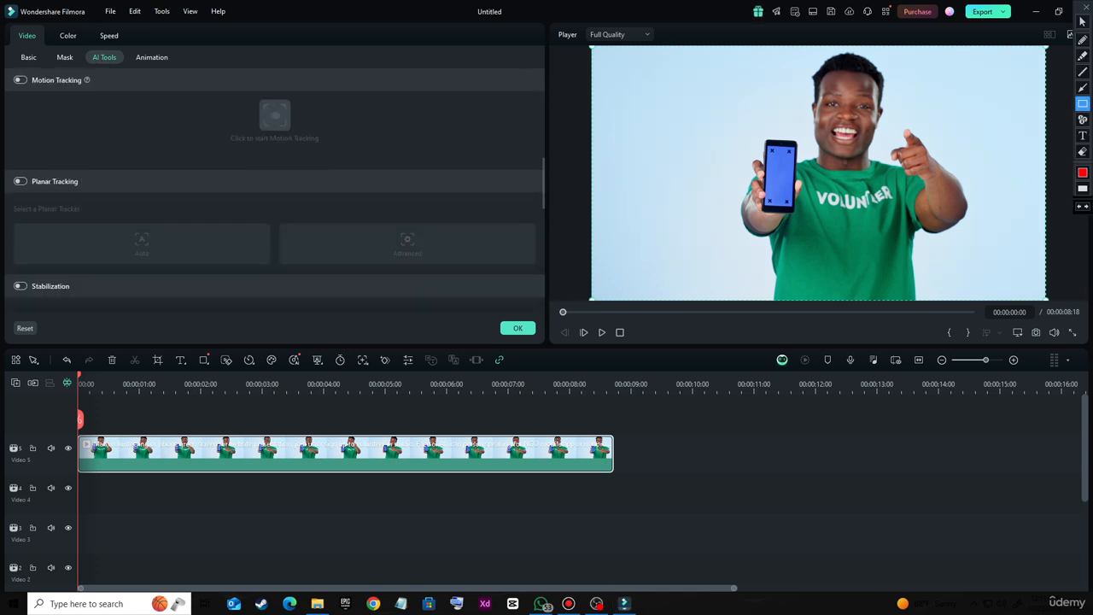
mouse_move(3, 158)
mouse_down()
mouse_move(72, 202)
mouse_move(146, 200)
mouse_up()
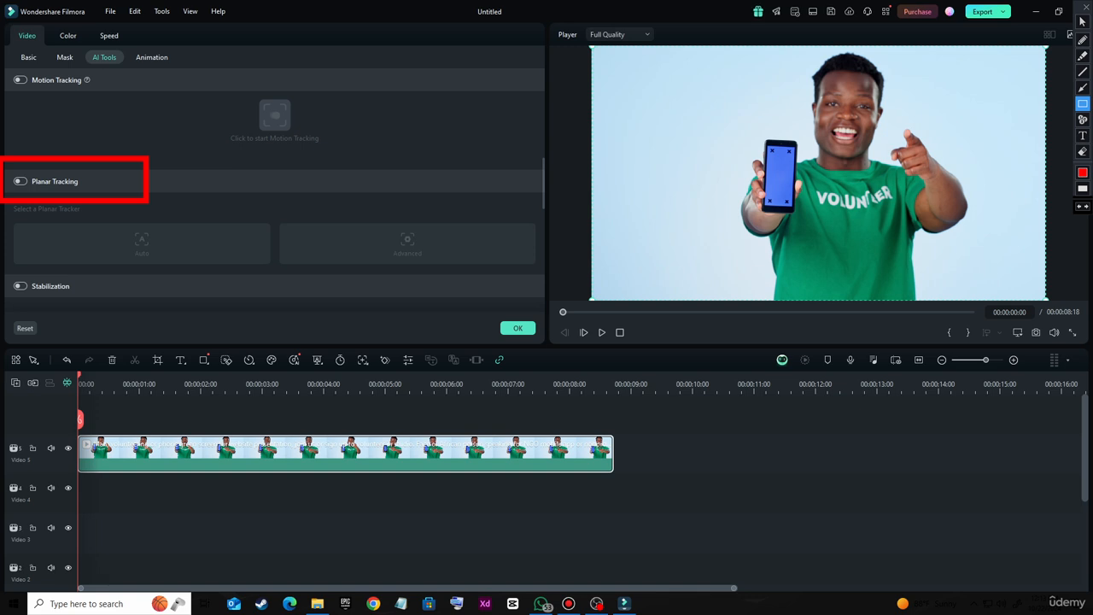
key(ctrl+alt+d)
click(20, 182)
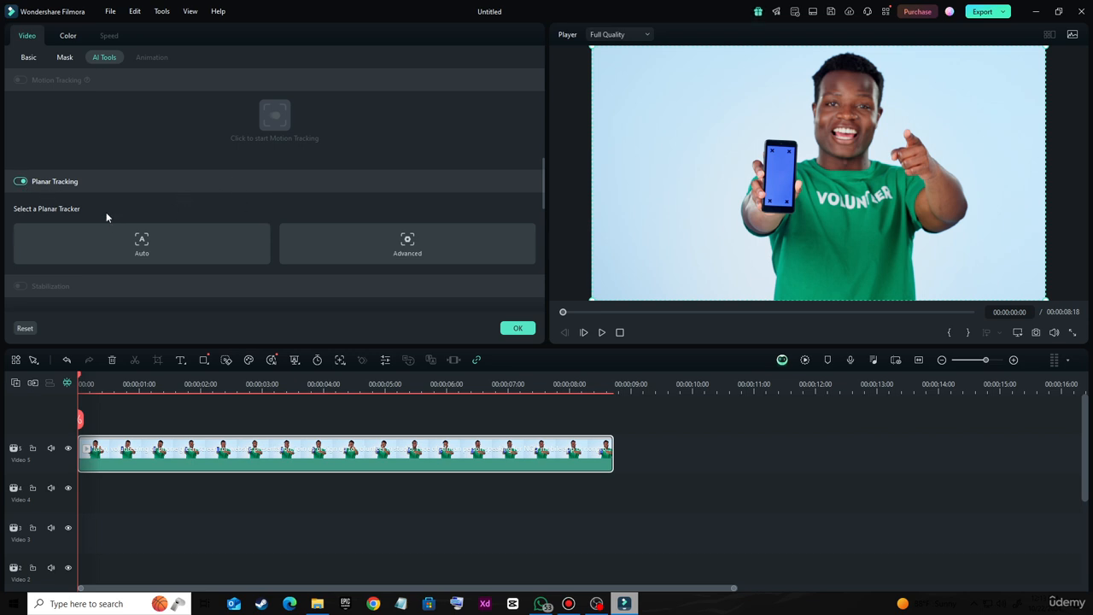
Choose the Advanced planar tracker for the clip
drag(102, 209, 192, 270)
key(Escape)
mouse_move(334, 200)
mouse_down()
mouse_move(451, 270)
mouse_move(492, 270)
mouse_up()
key(Escape)
click(420, 248)
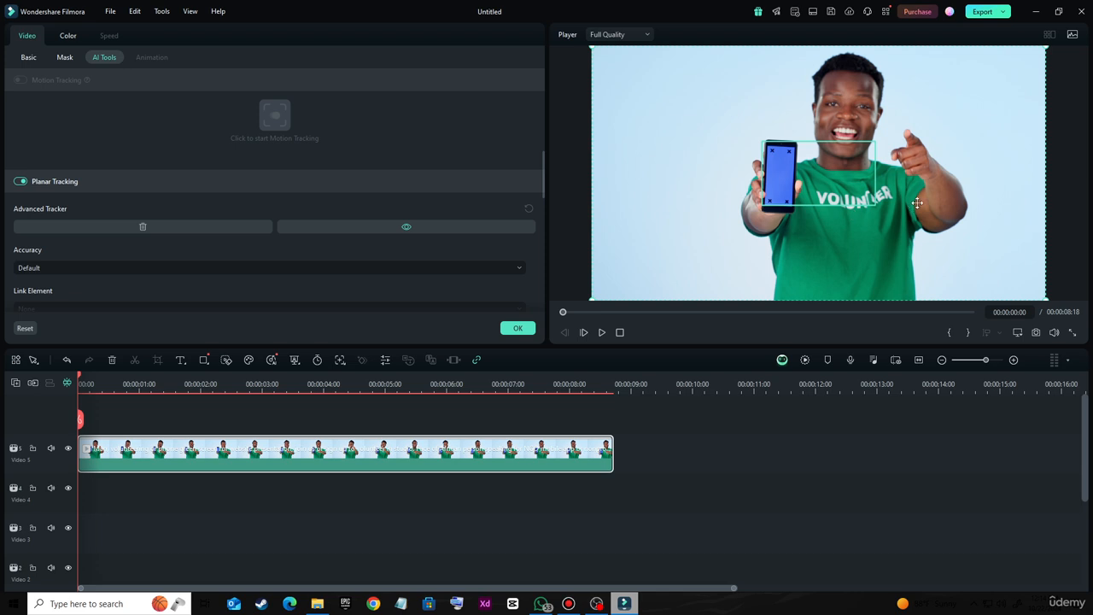
key(ctrl+alt+d)
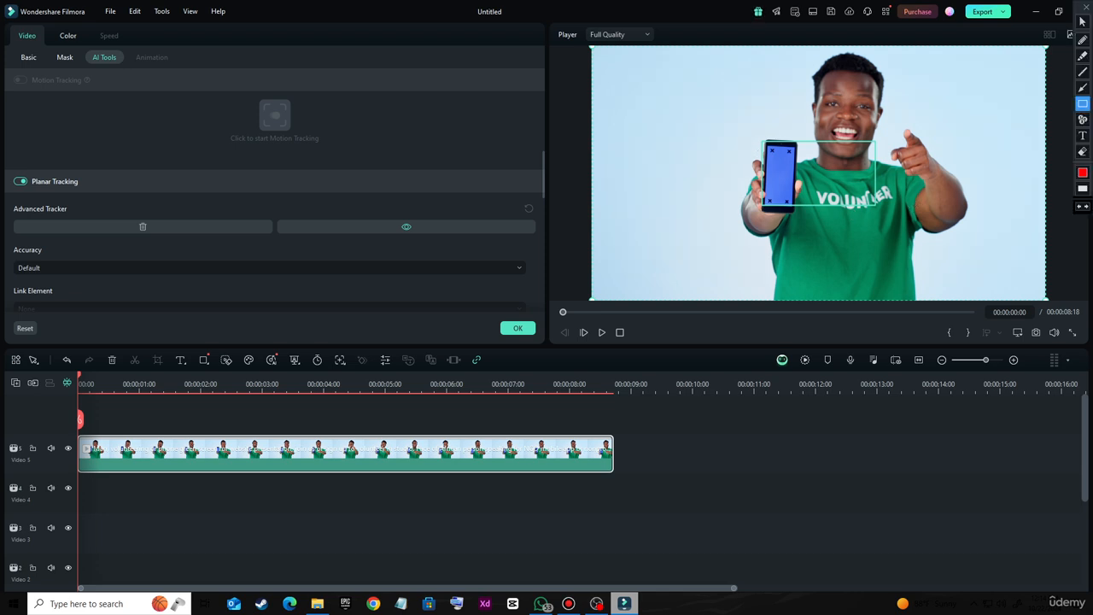
mouse_move(745, 124)
mouse_down()
mouse_move(834, 218)
mouse_move(917, 229)
mouse_move(888, 212)
mouse_up()
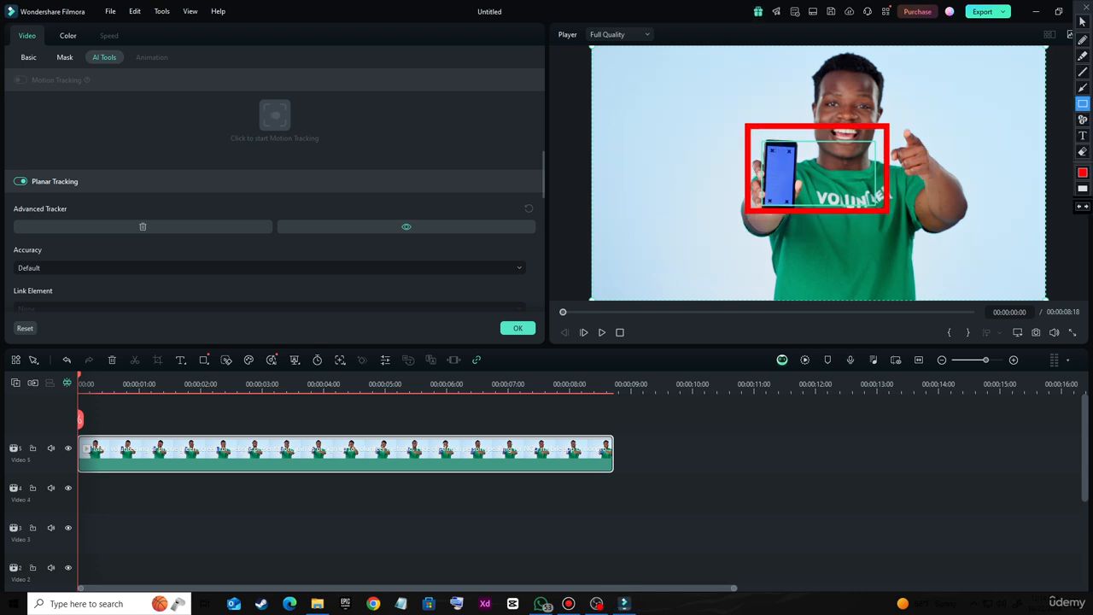
key(ctrl+alt+d)
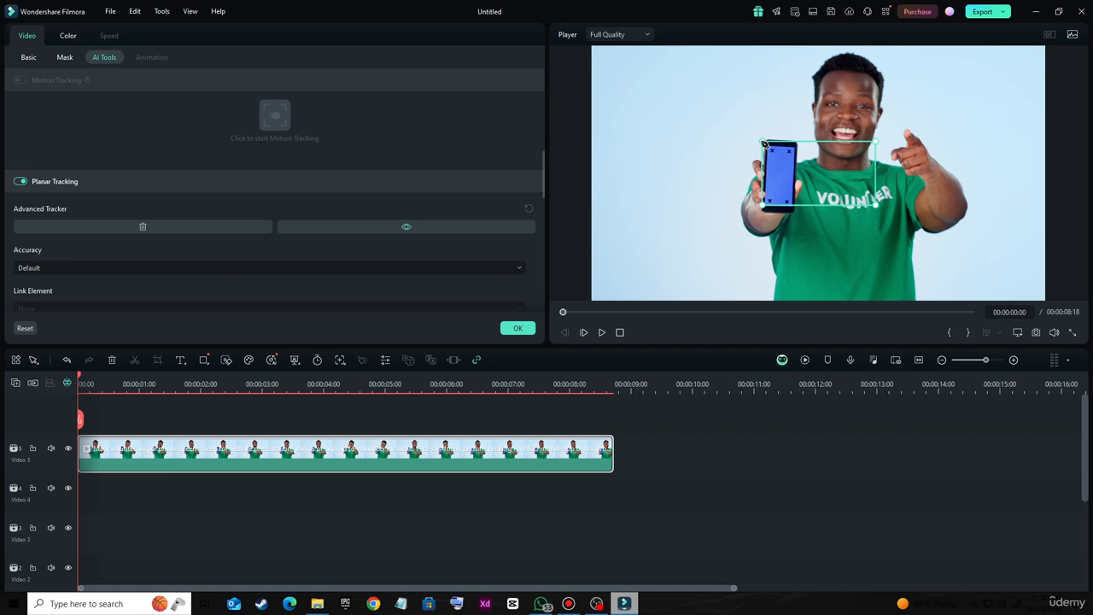
Fit the four corners of the planar tracker to the corners of the blue phone screen
drag(764, 144, 769, 148)
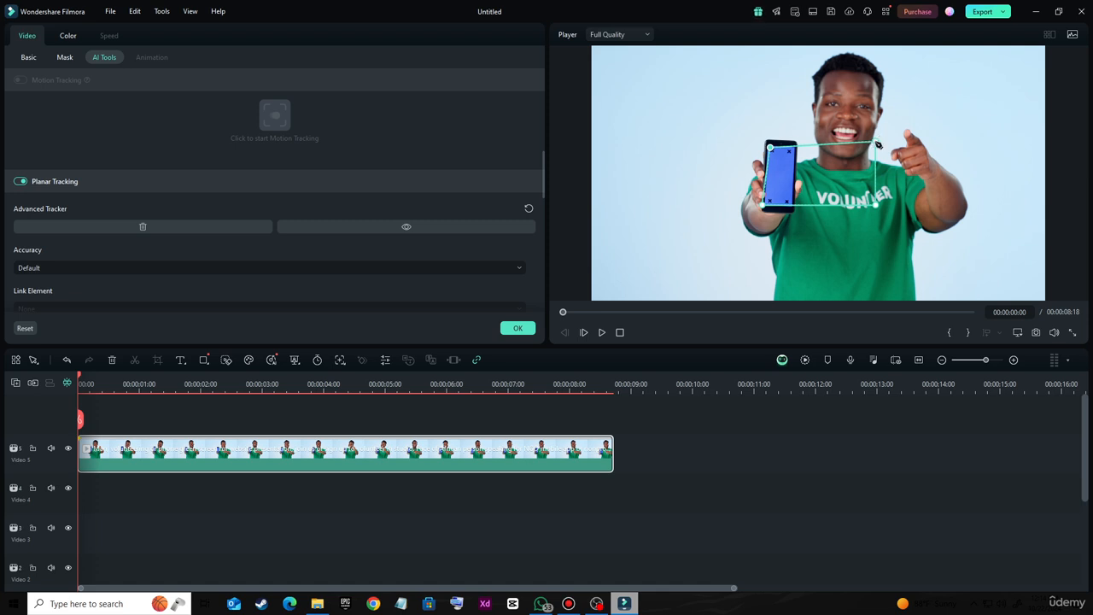
drag(878, 146, 795, 153)
drag(875, 205, 792, 206)
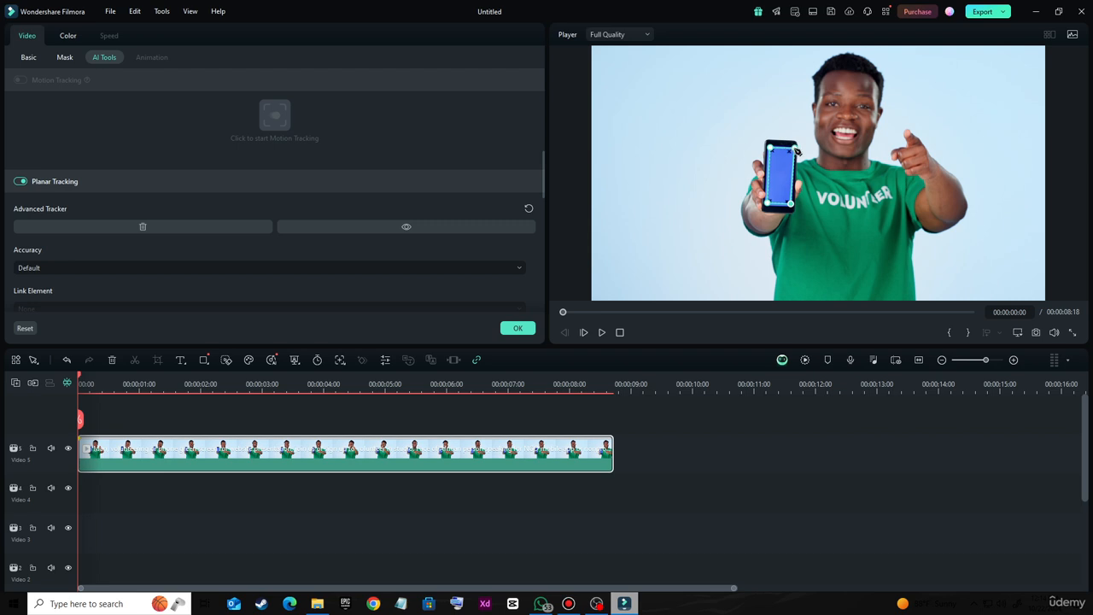
drag(791, 151, 772, 152)
drag(771, 204, 792, 207)
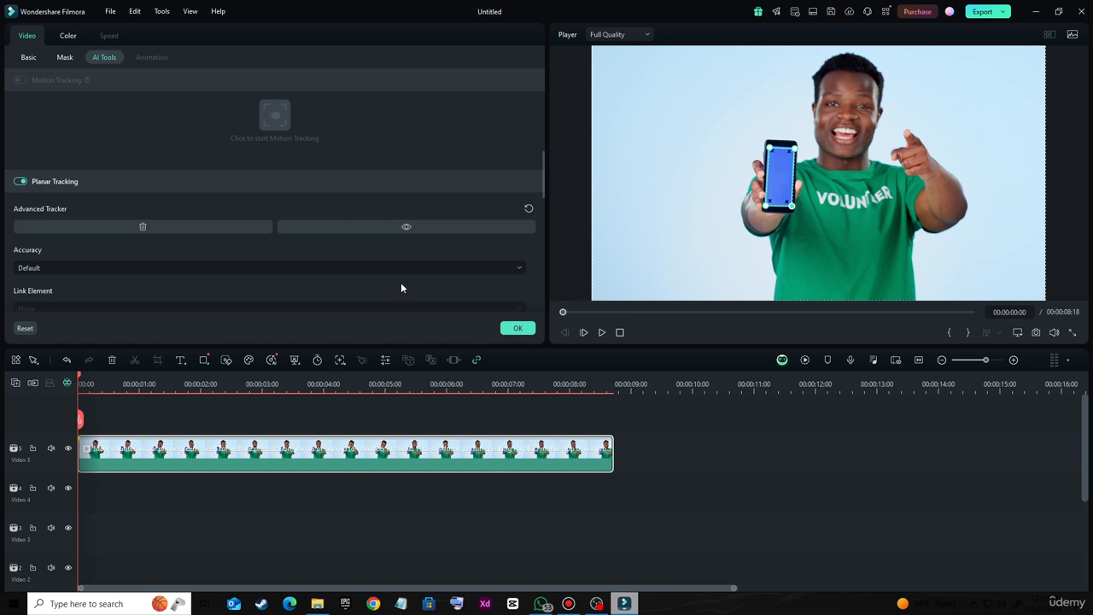
Run the planar tracking analysis forward from the start of the clip
scroll(401, 284, down, 2)
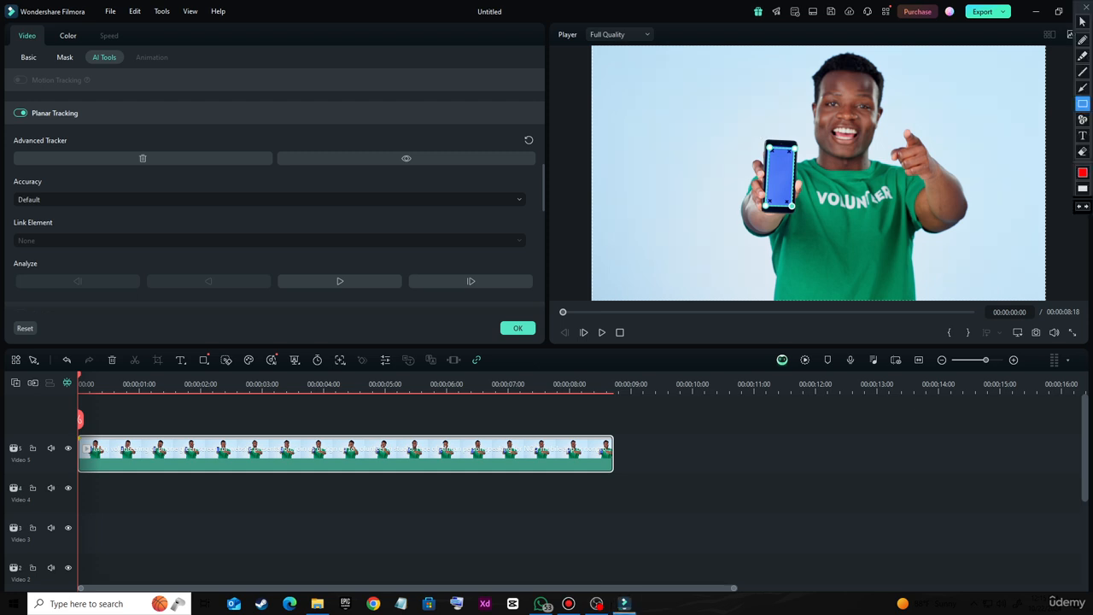
drag(749, 122, 810, 249)
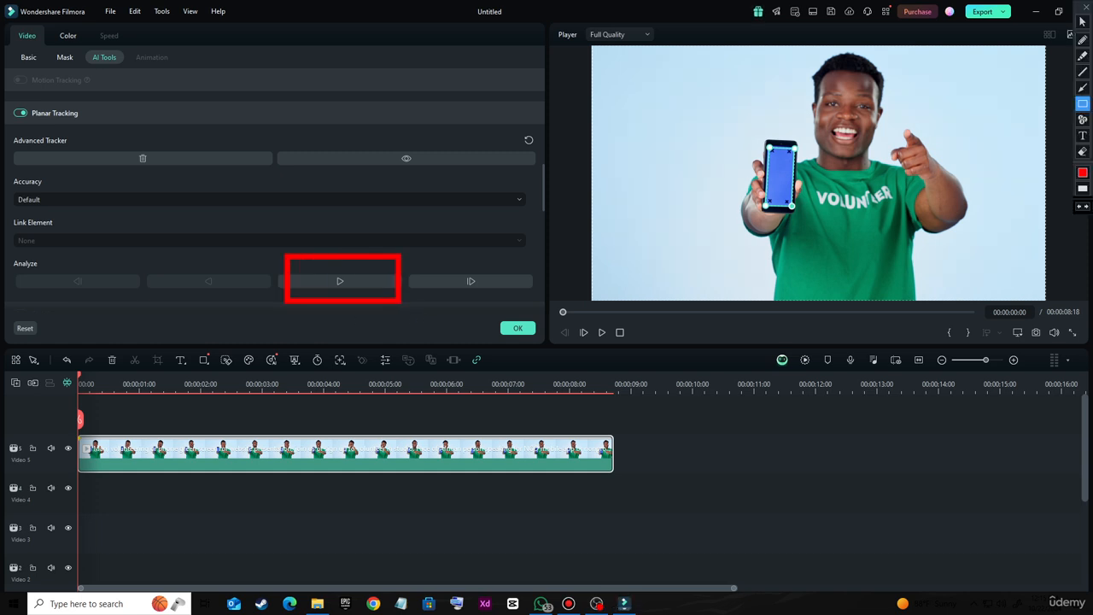
click(349, 281)
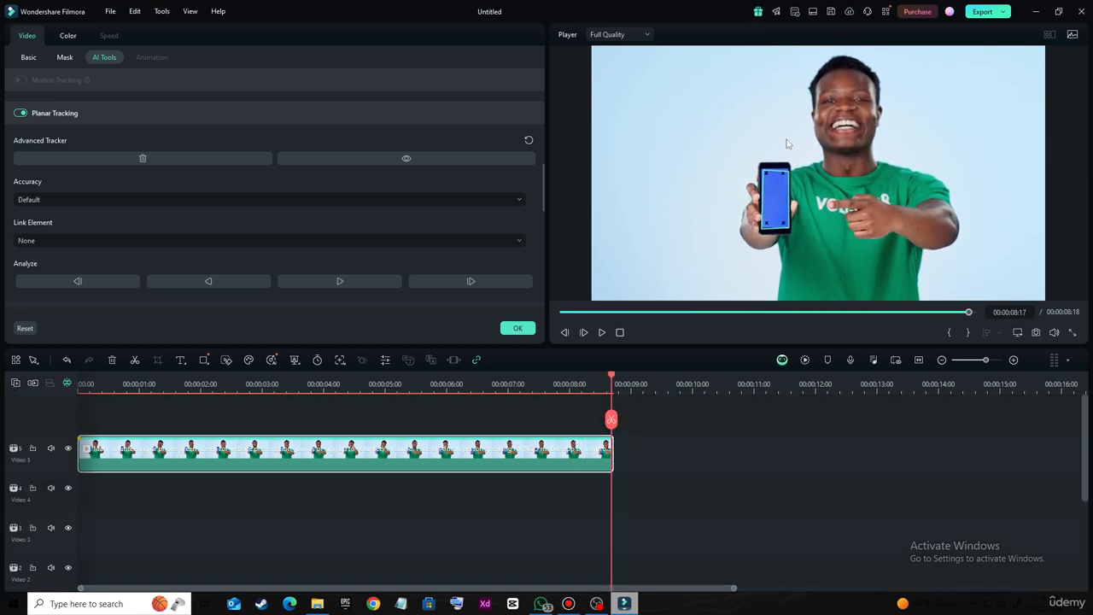
Scrub the preview to 00:00:02:22 to check how the tracker follows the phone screen
drag(572, 312, 699, 312)
key(ctrl+alt+d)
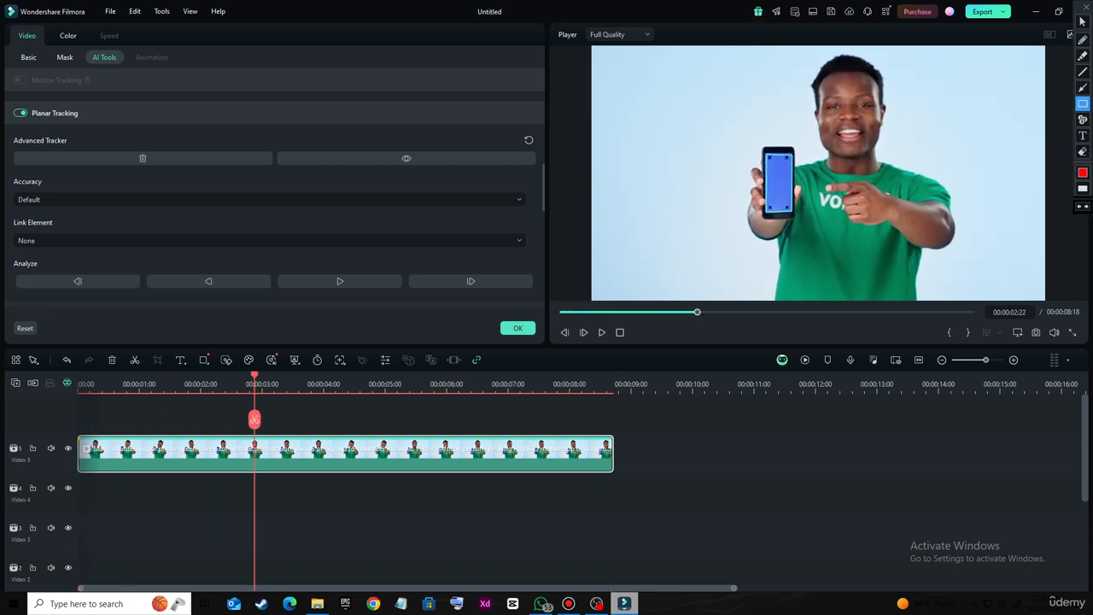
drag(749, 127, 823, 231)
key(ctrl+alt+d)
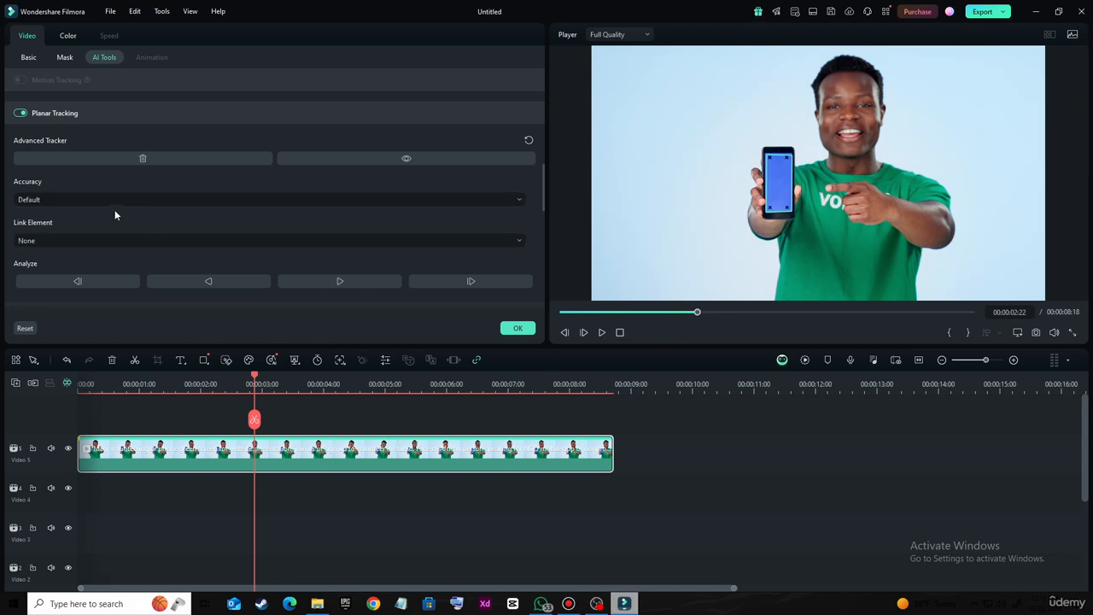
key(ctrl+alt+d)
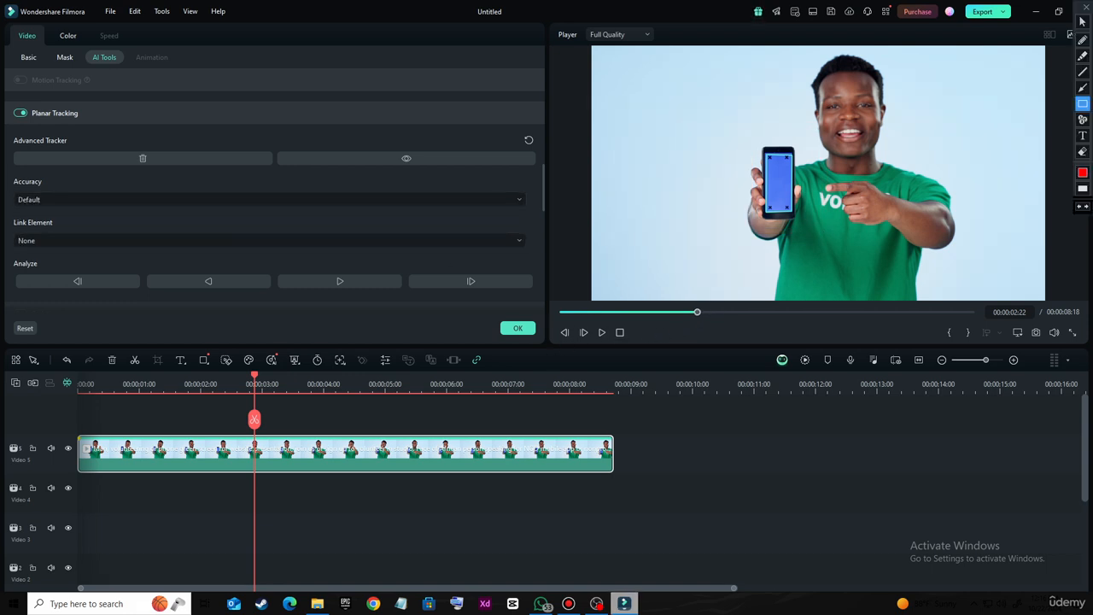
mouse_move(5, 169)
mouse_down()
mouse_move(145, 226)
mouse_move(485, 219)
mouse_up()
key(ctrl+alt+d)
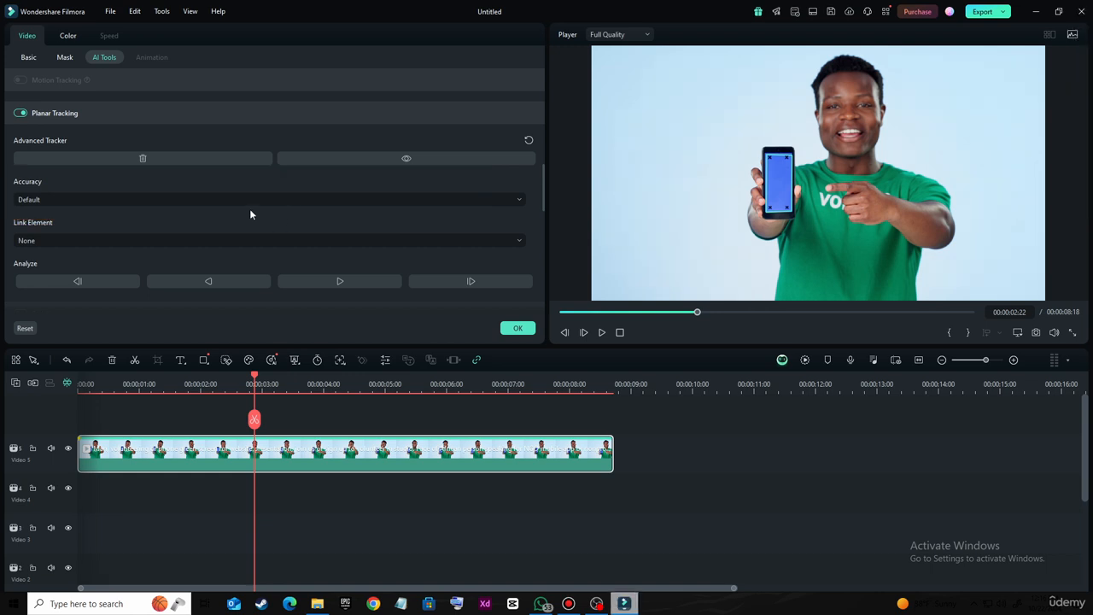
Review the planar tracker's accuracy options and keep the accuracy at Default
click(81, 202)
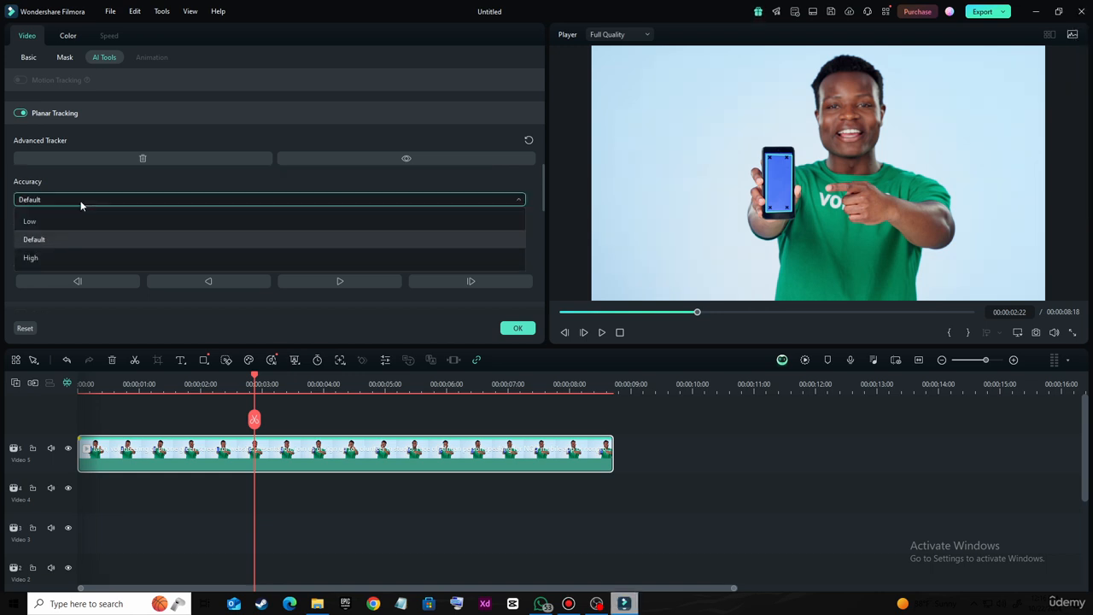
click(35, 240)
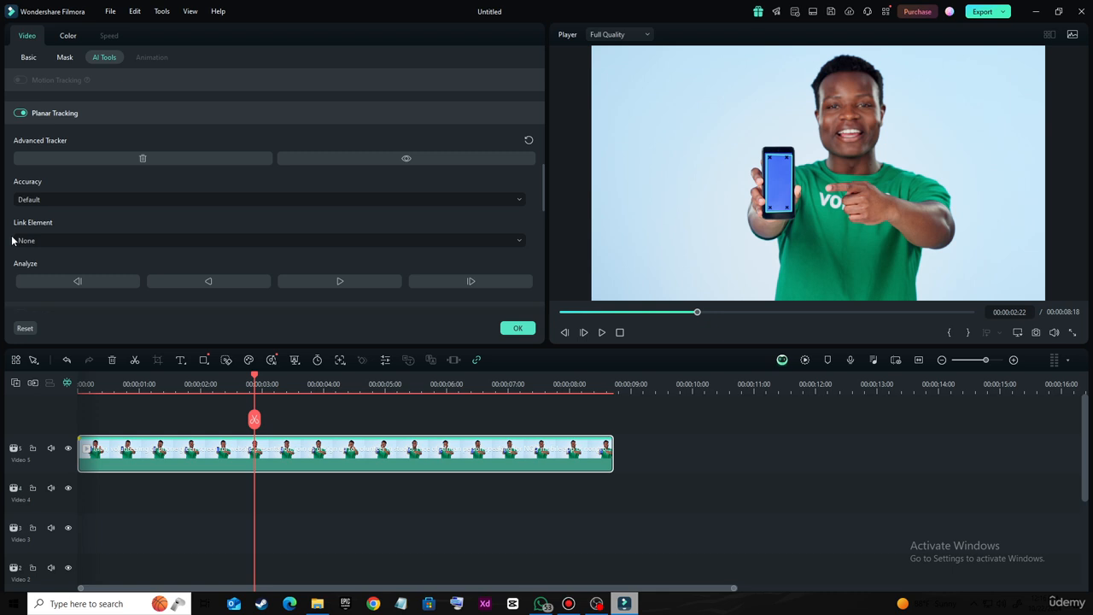
click(117, 196)
click(79, 230)
key(ctrl+alt+d)
mouse_move(7, 216)
mouse_down()
mouse_move(63, 255)
mouse_move(161, 258)
mouse_up()
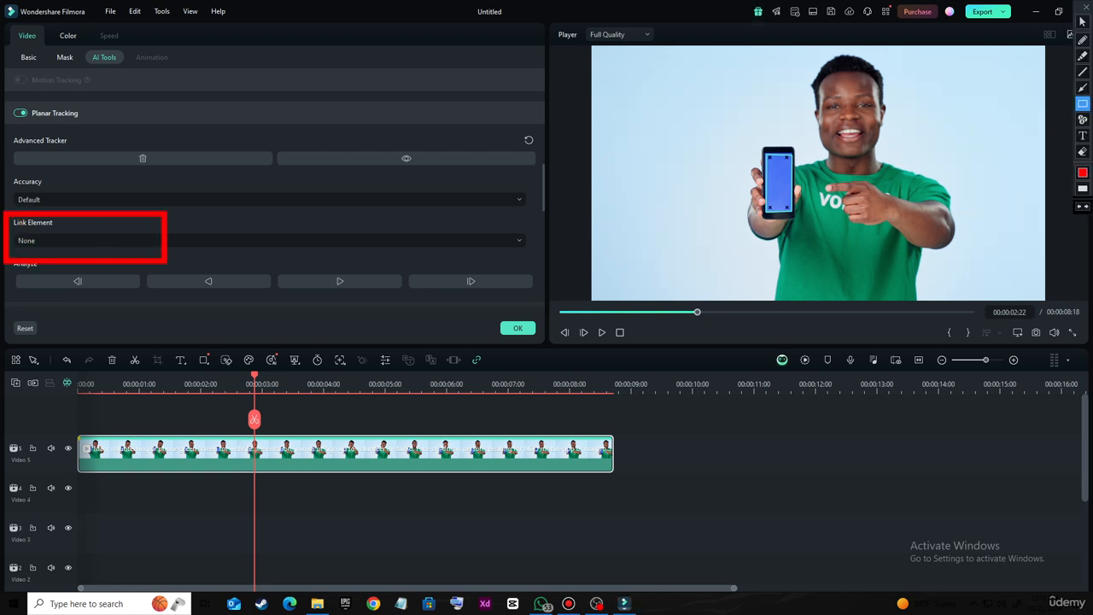
key(Escape)
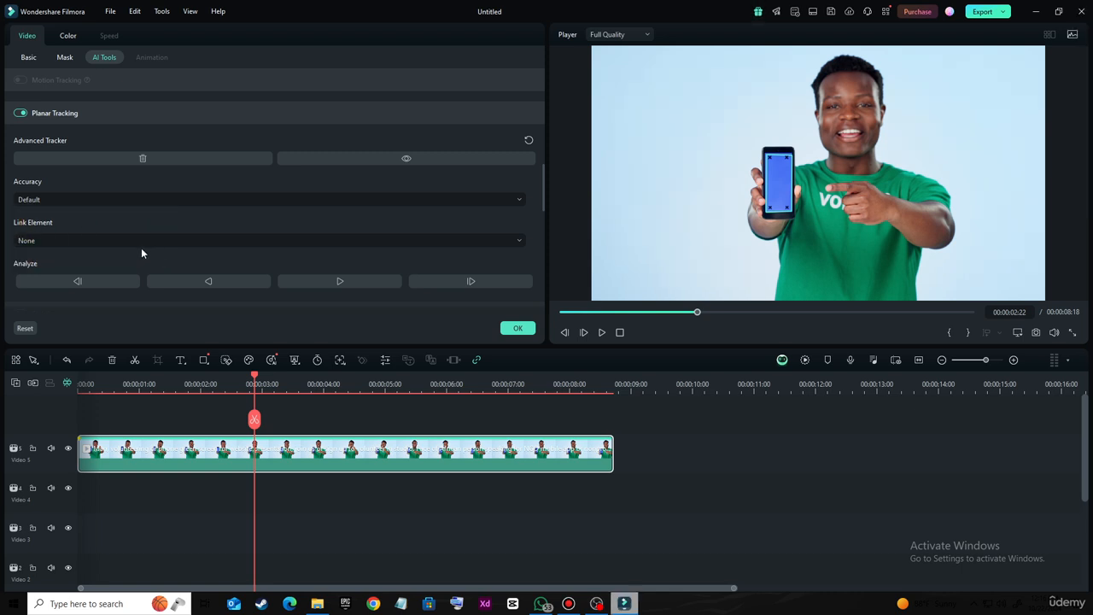
Import the Batman image from the Downloads folder as the planar tracker's linked element
click(74, 242)
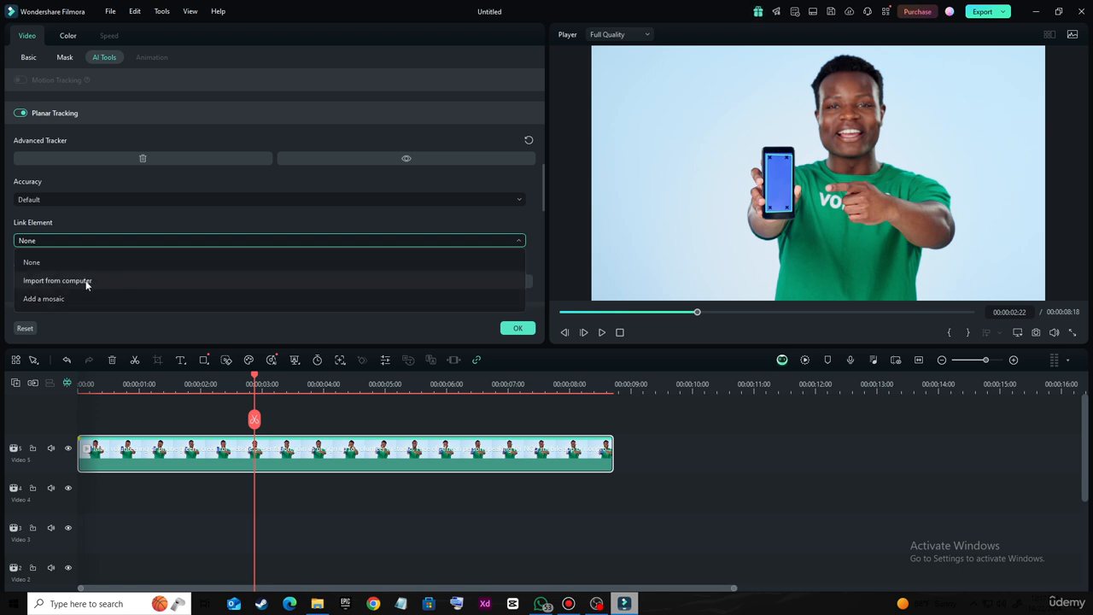
click(85, 280)
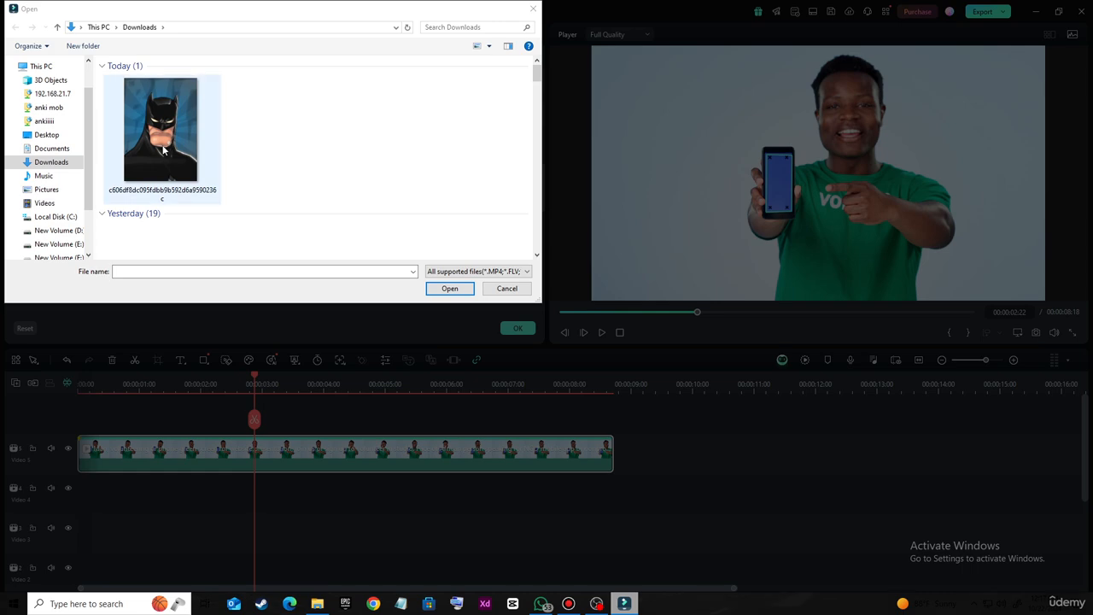
double_click(162, 147)
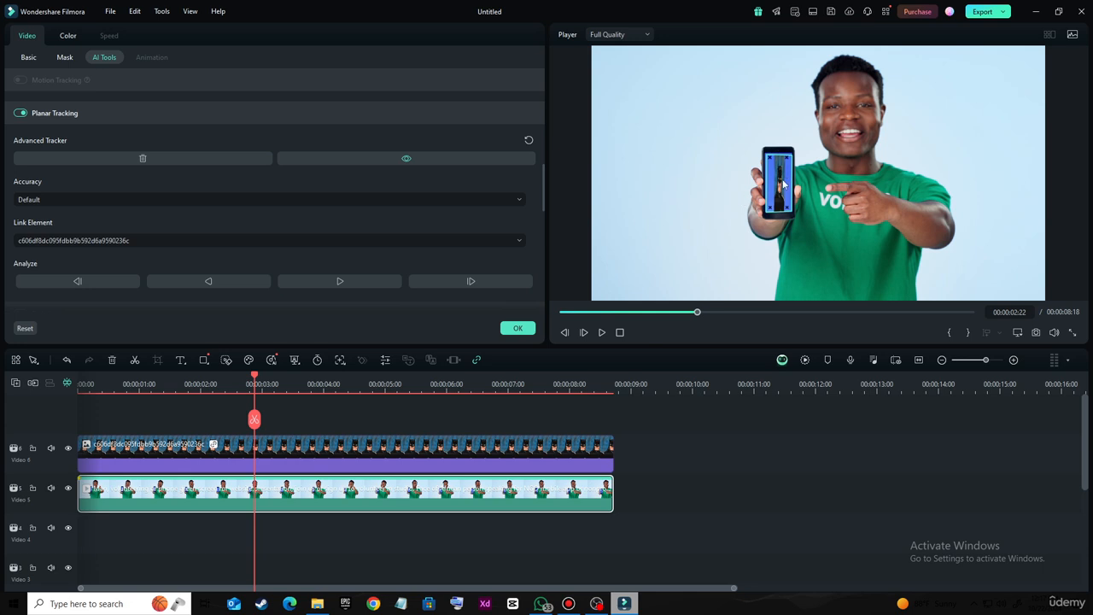
Play the clip from its start to check how the linked image follows the phone screen
click(783, 183)
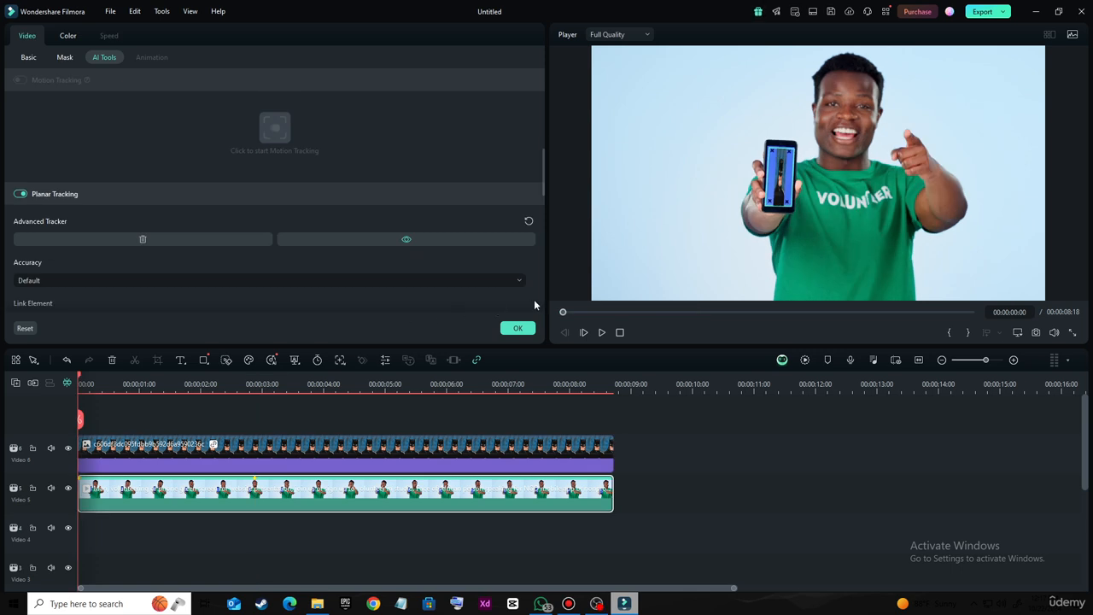
click(601, 334)
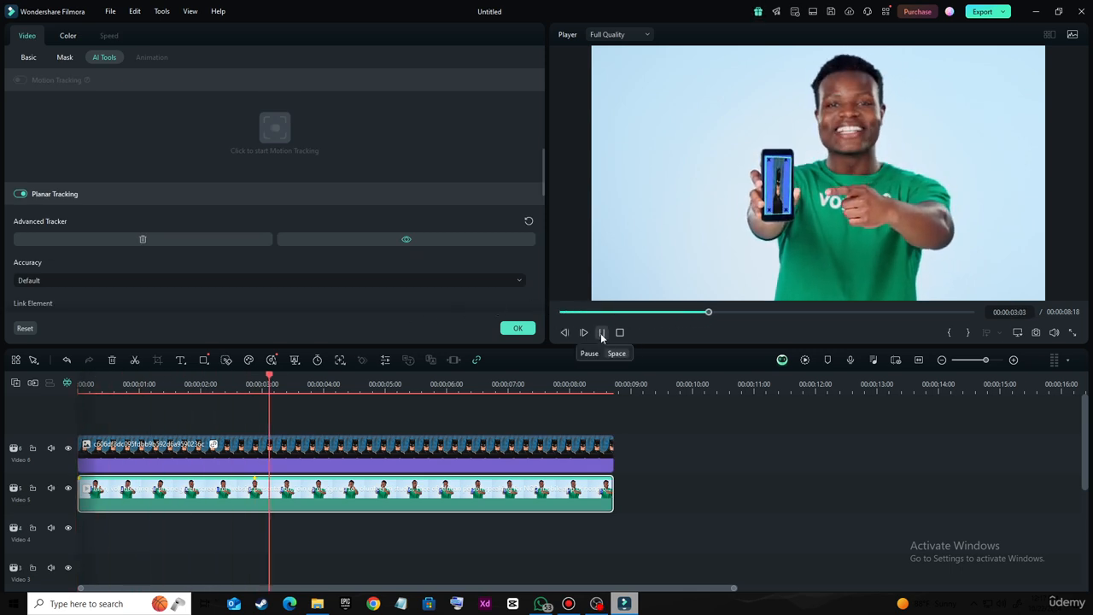
click(601, 333)
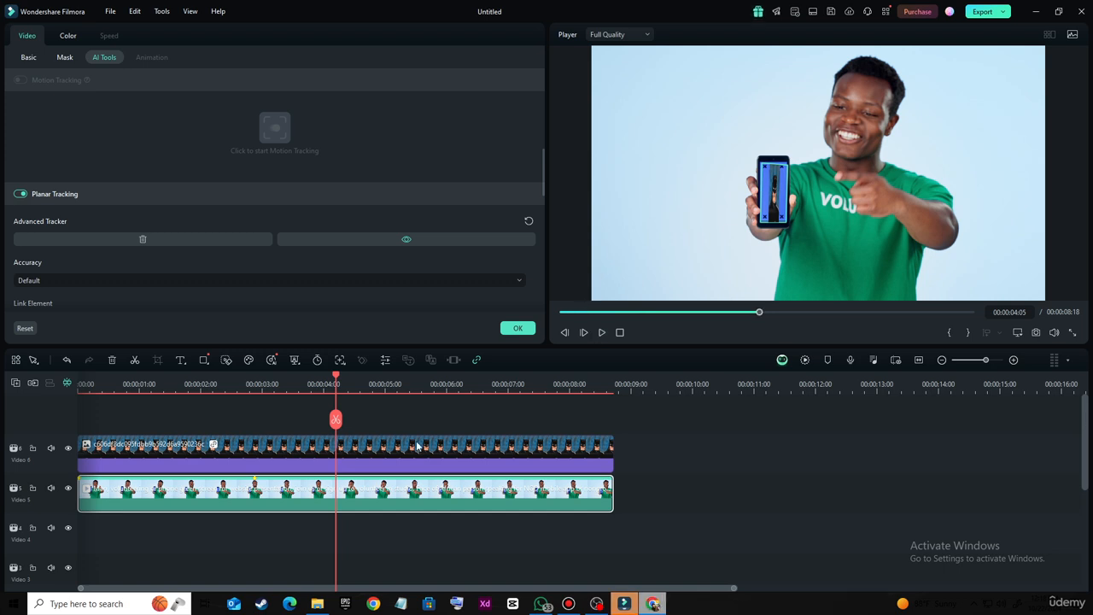
Replace both timeline clips with the stock clip "black smartphone lies on a gray soft surface with a green cut-out screen"
drag(642, 538, 163, 386)
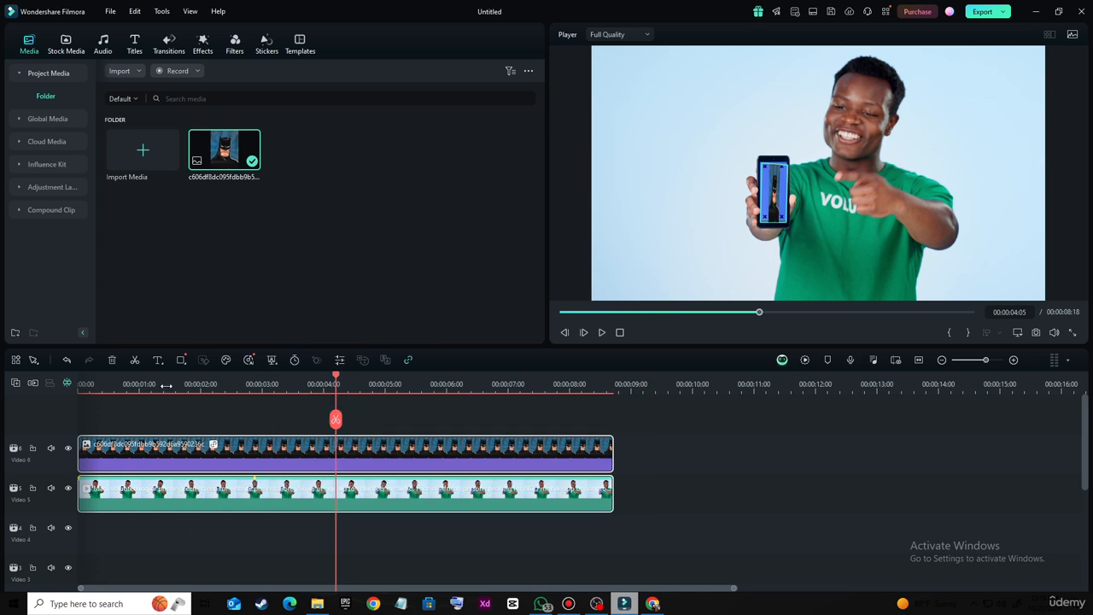
key(Delete)
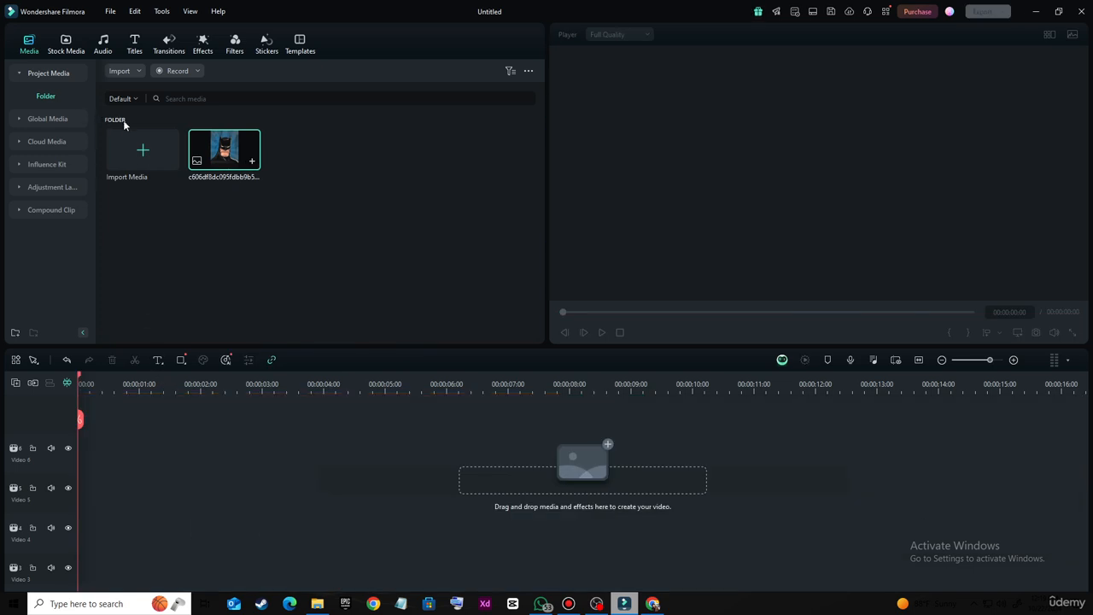
click(67, 49)
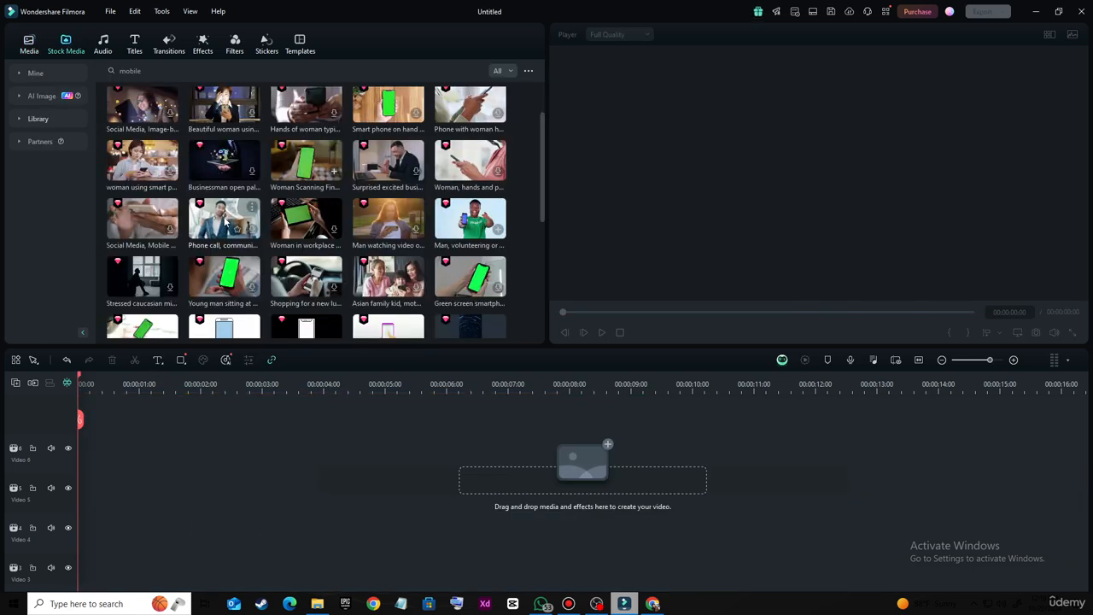
scroll(225, 216, down, 2)
scroll(227, 216, down, 1)
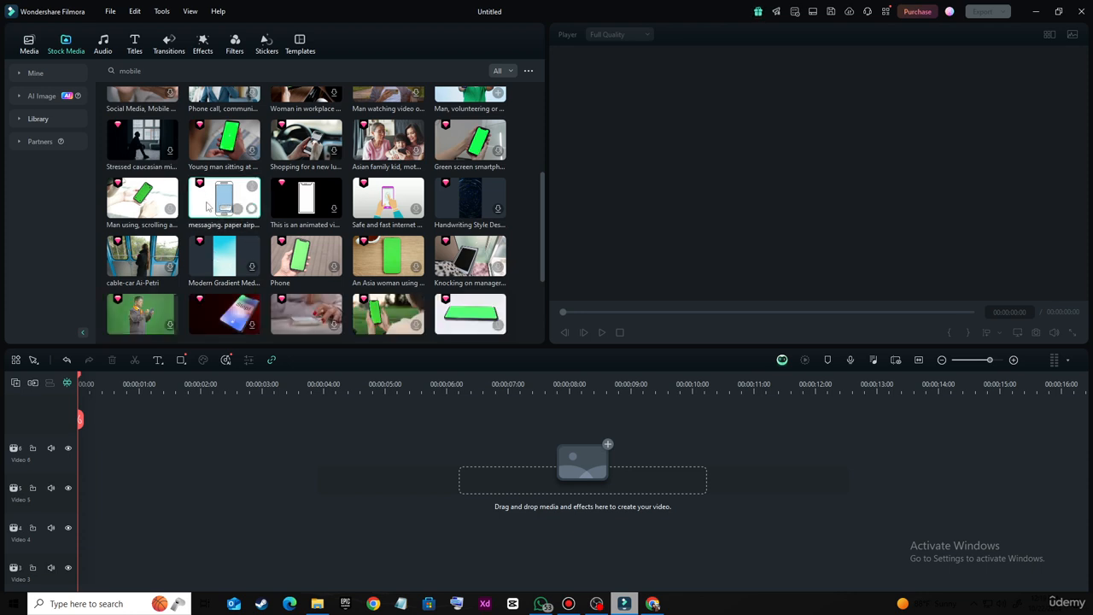
click(208, 206)
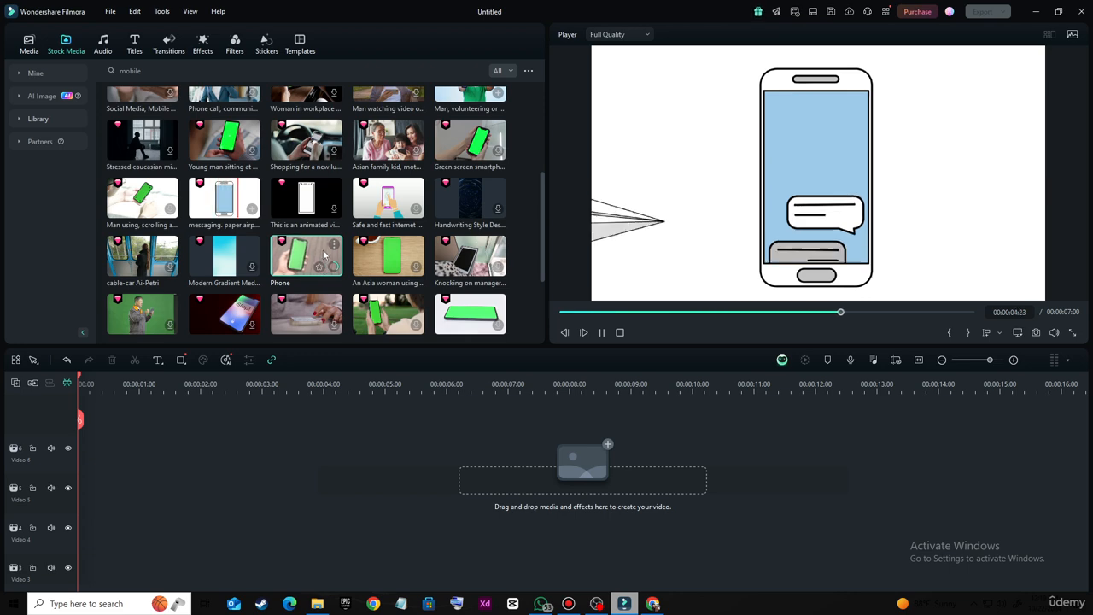
scroll(342, 252, down, 3)
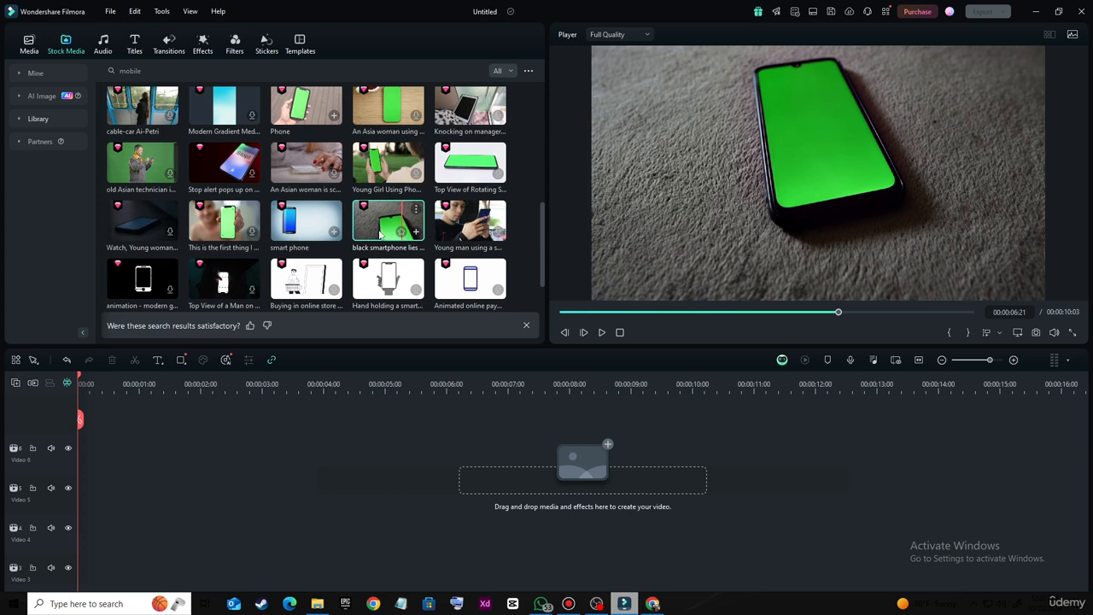
drag(380, 235, 97, 447)
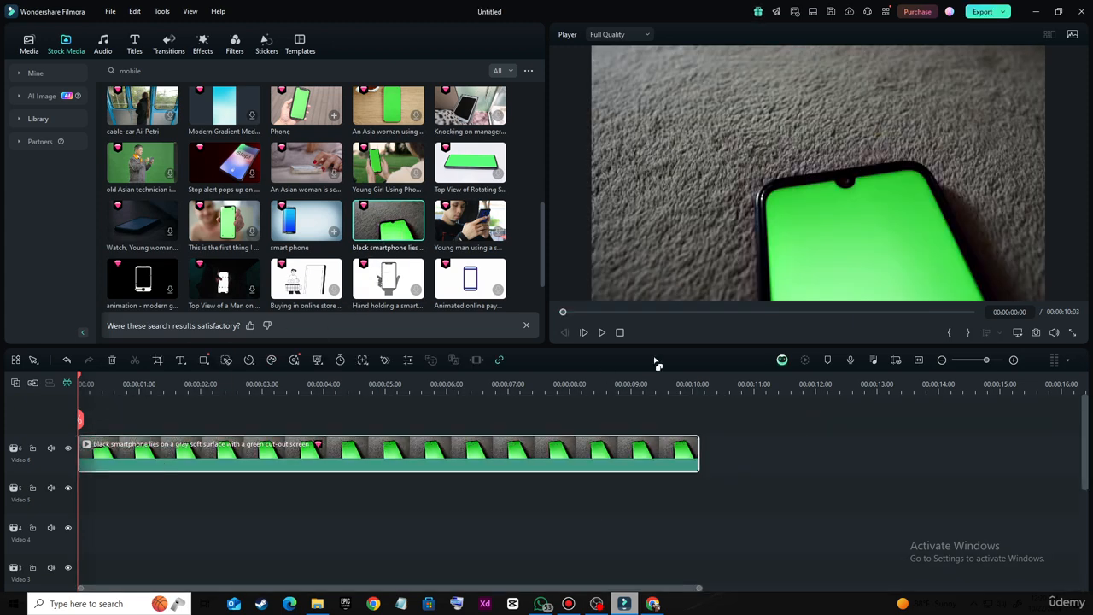
Play the smartphone clip up to 00:00:04:01 and enable planar tracking on it with the Advanced tracker
click(602, 332)
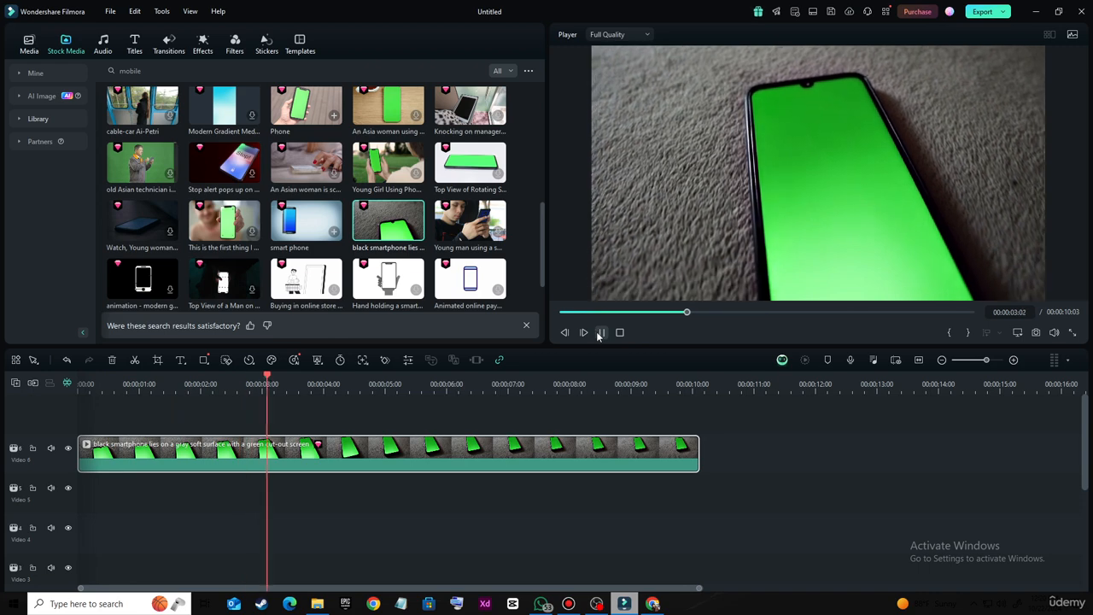
click(600, 332)
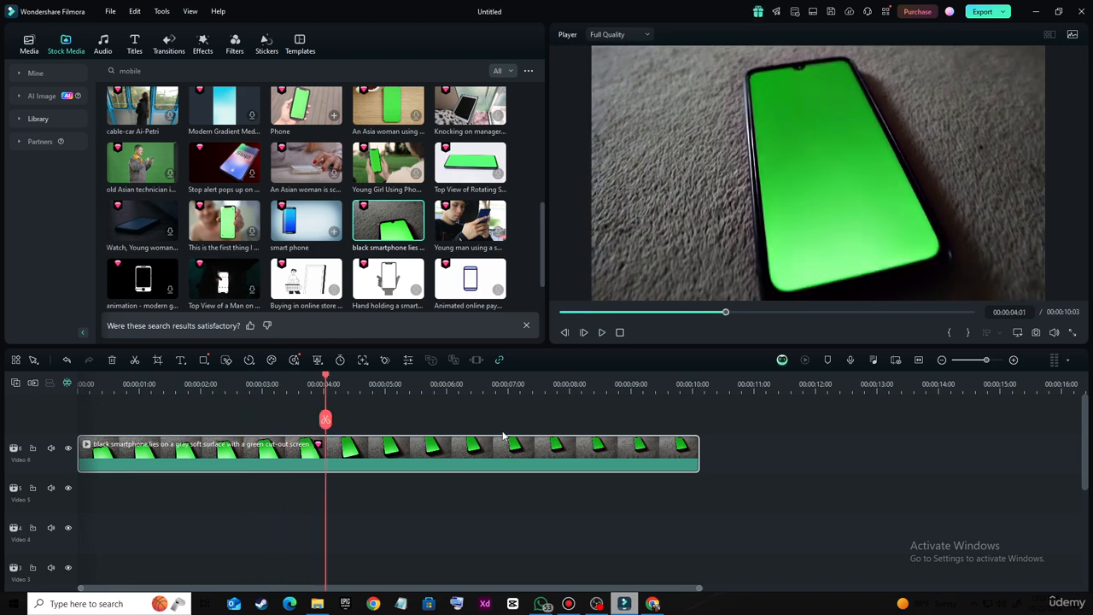
double_click(168, 456)
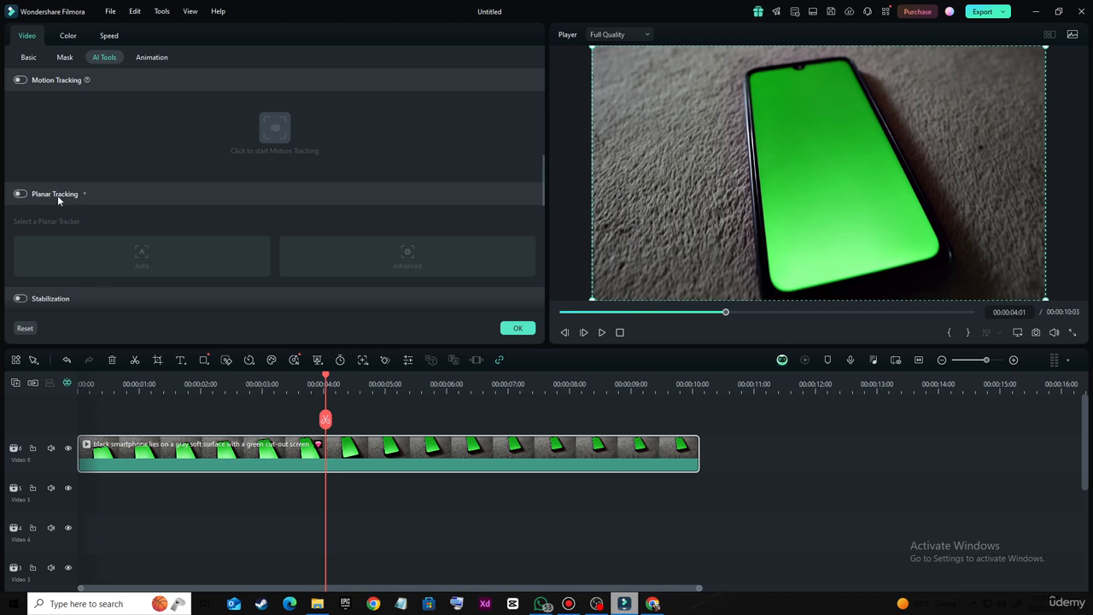
click(19, 193)
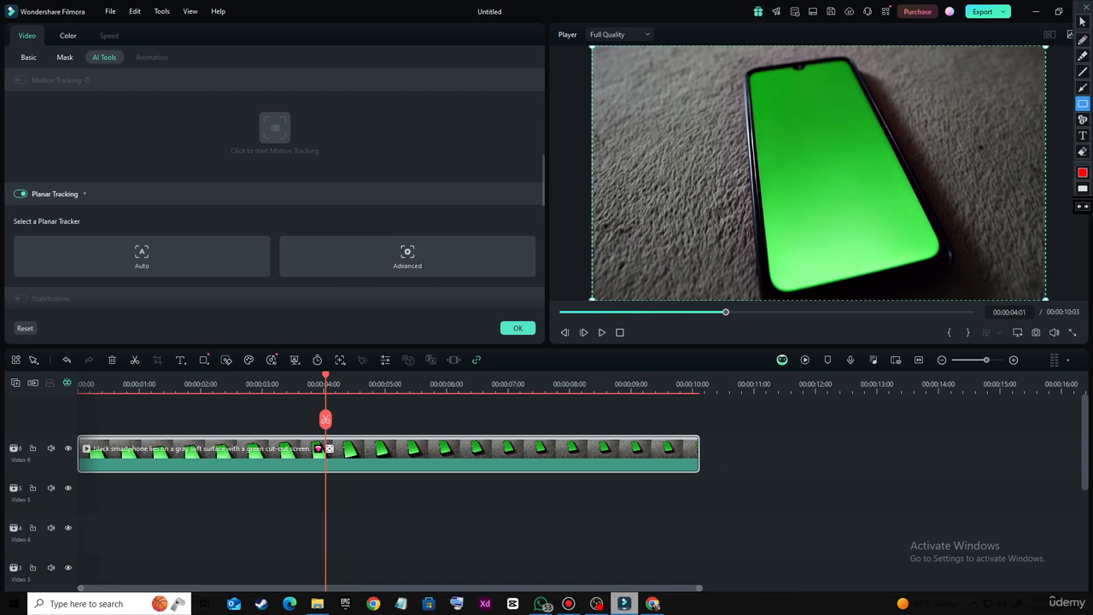
mouse_move(5, 170)
mouse_down()
mouse_move(17, 185)
mouse_move(114, 207)
mouse_up()
key(Escape)
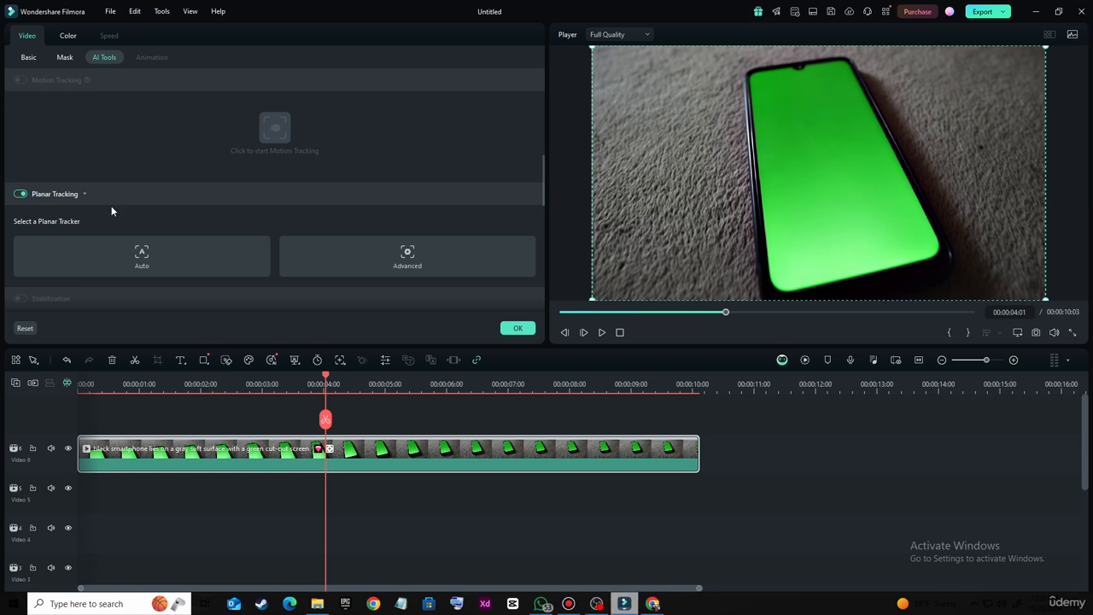
click(436, 269)
Fit the planar tracker's four corners to the corners of the green smartphone screen
scroll(255, 274, down, 2)
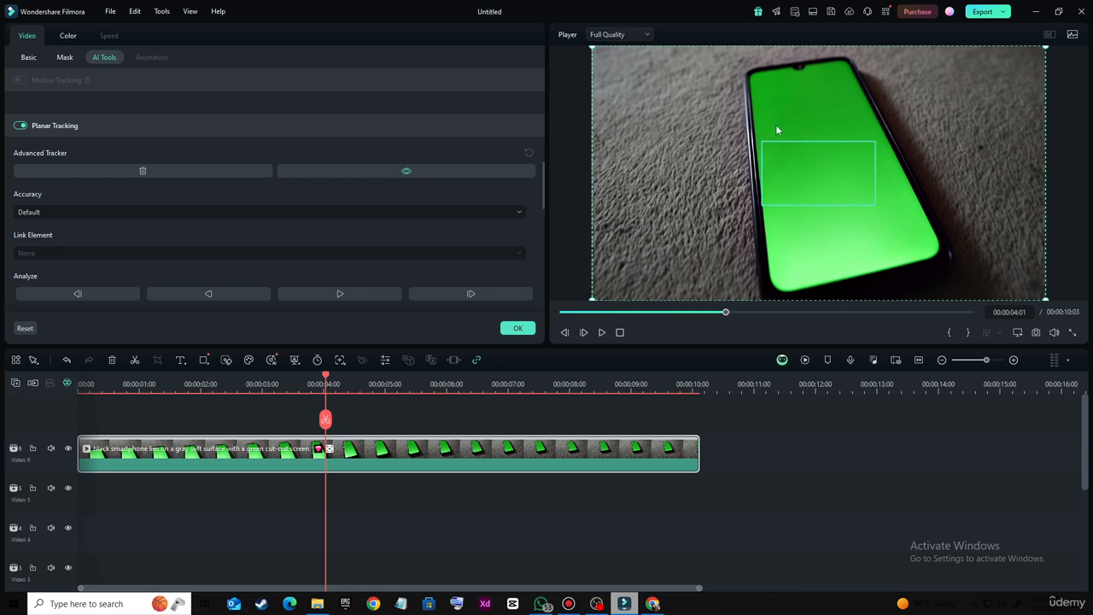
drag(761, 142, 753, 77)
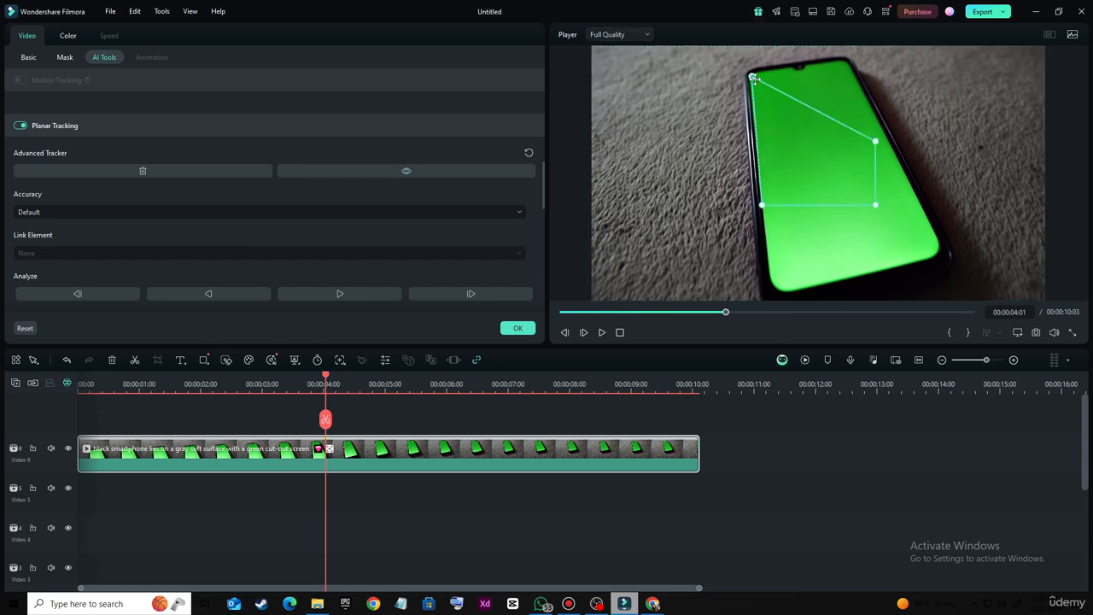
drag(876, 141, 845, 64)
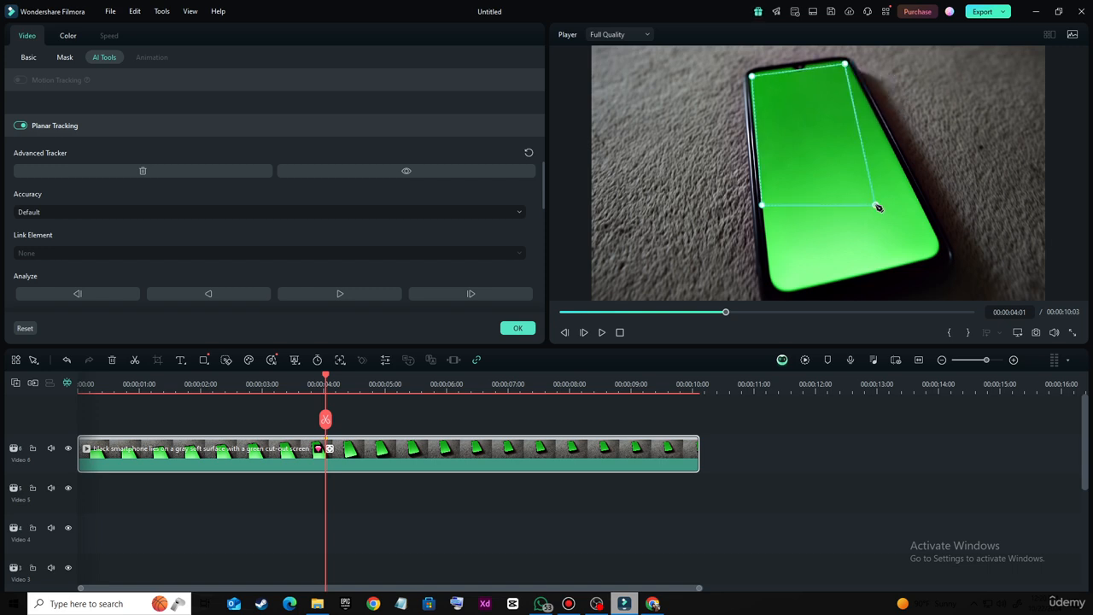
drag(878, 207, 937, 253)
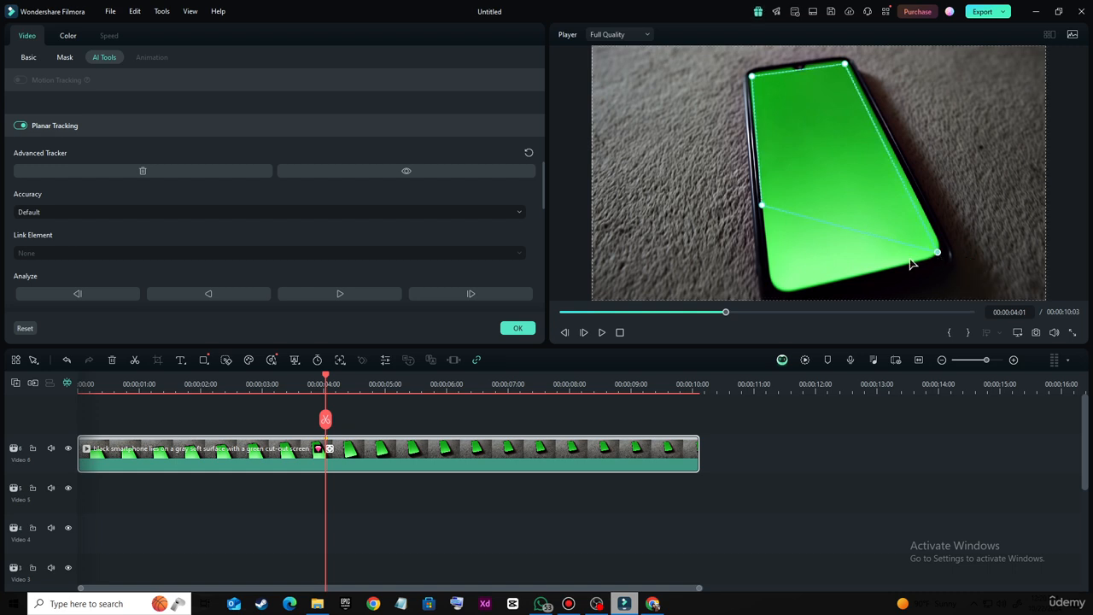
drag(780, 273, 774, 293)
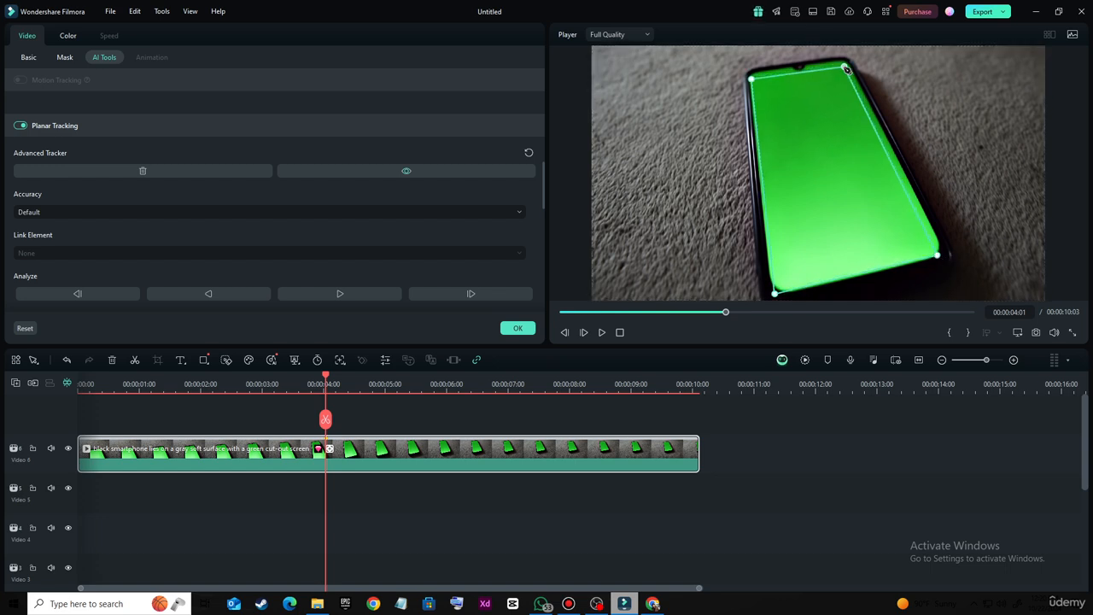
drag(846, 69, 843, 62)
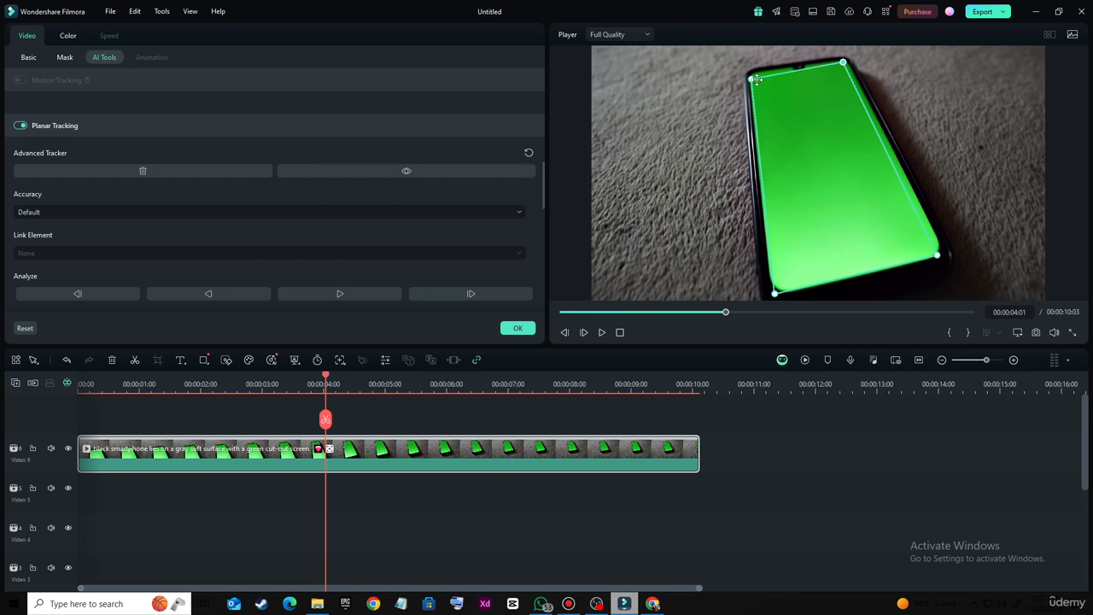
drag(756, 82, 752, 75)
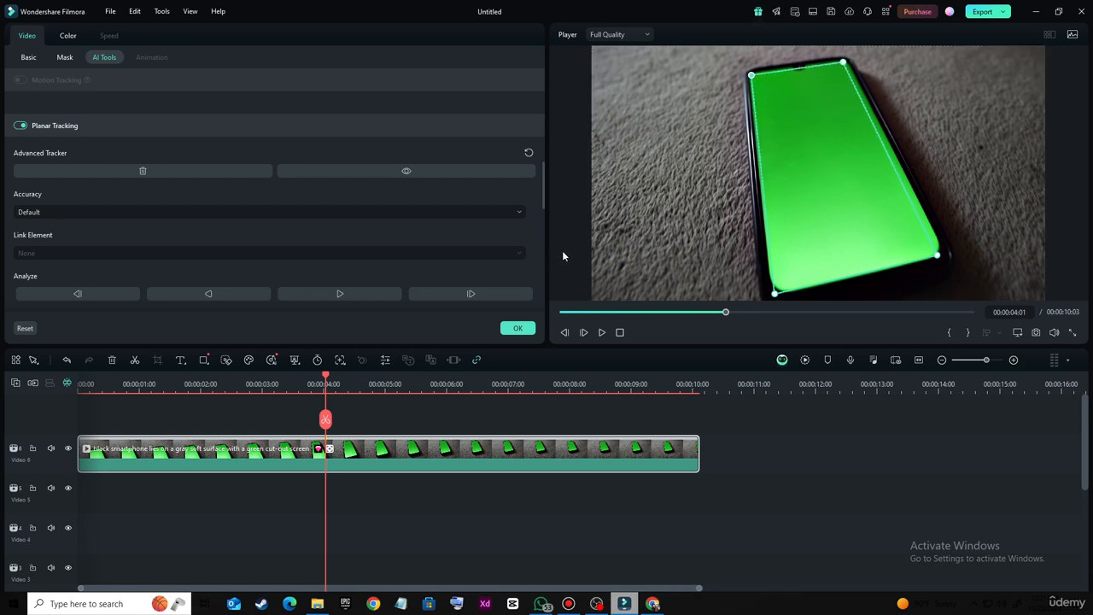
Run the planar tracking analysis forward from 00:00:04:01 and stop it at 00:00:04:24
scroll(314, 312, down, 2)
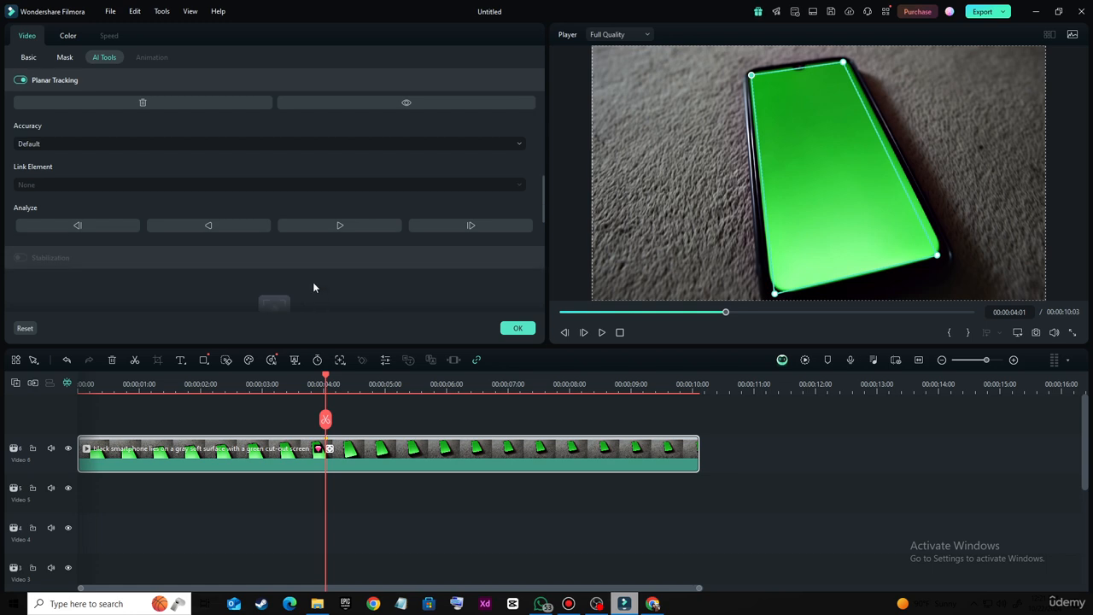
click(364, 227)
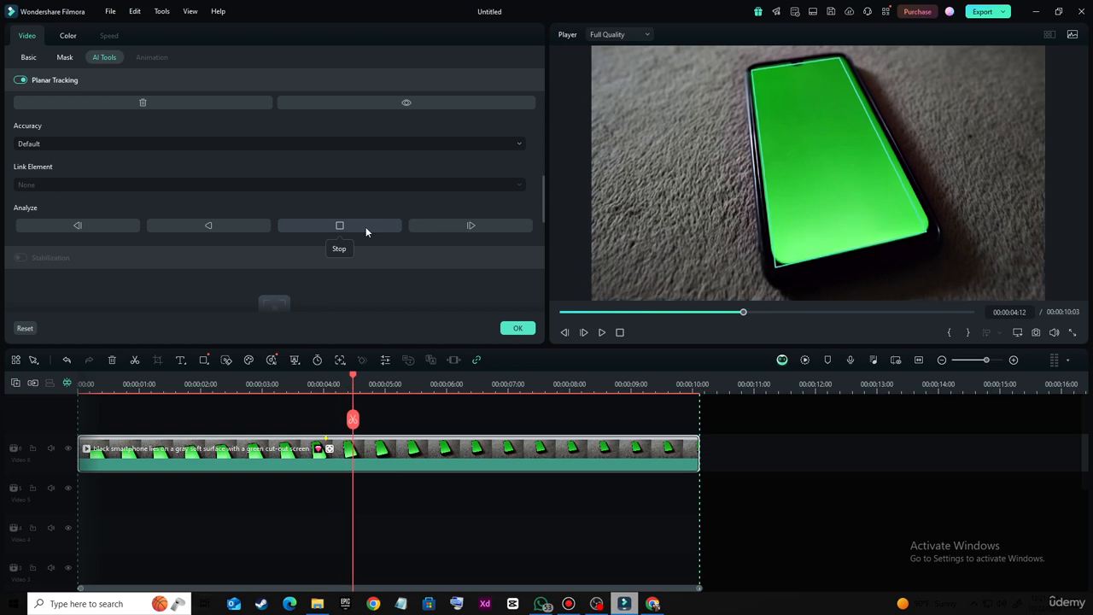
click(601, 331)
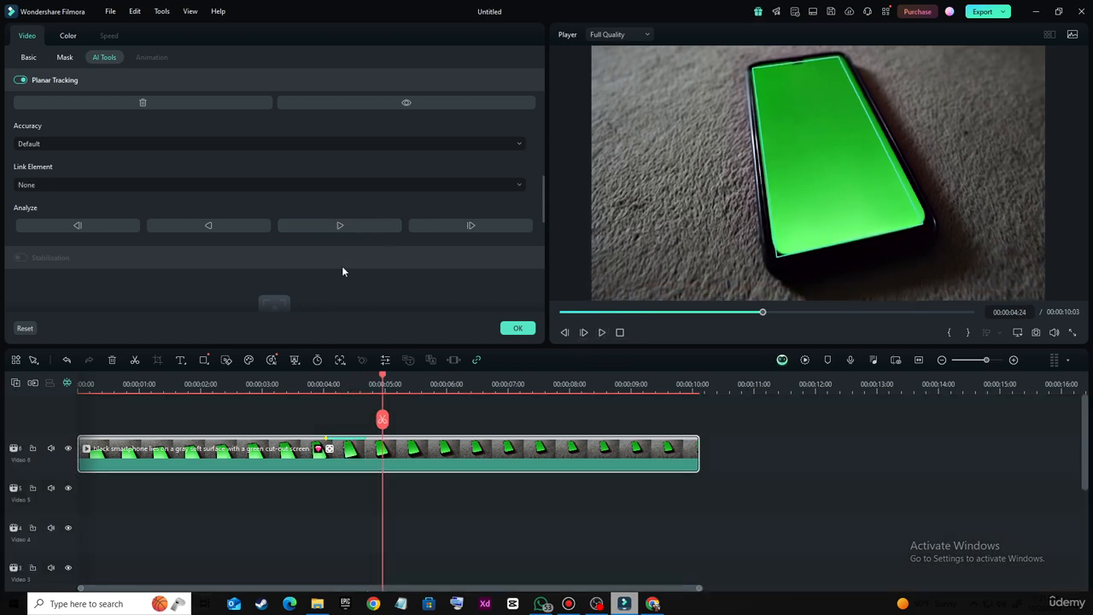
Check the tracker's position at the start of the clip and bring the playhead to 00:00:03:24
drag(597, 313, 463, 315)
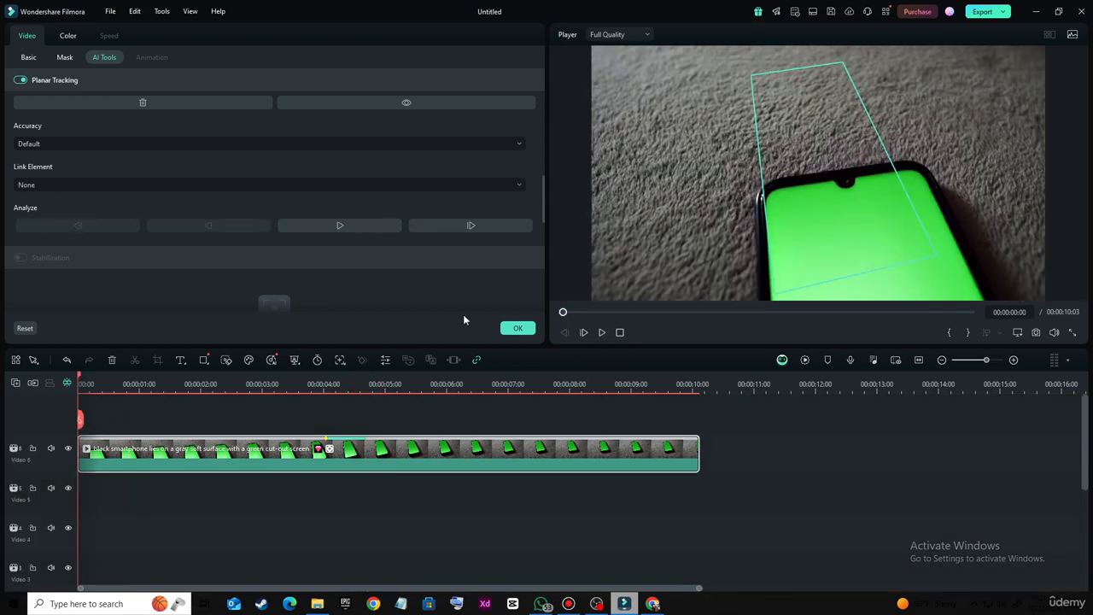
click(801, 194)
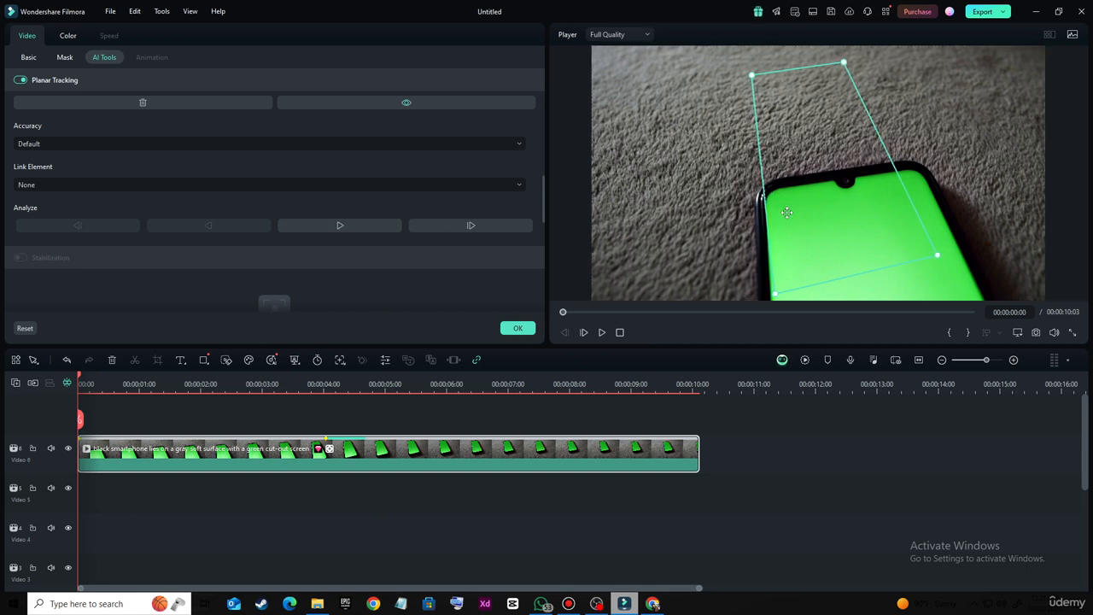
drag(79, 376, 321, 374)
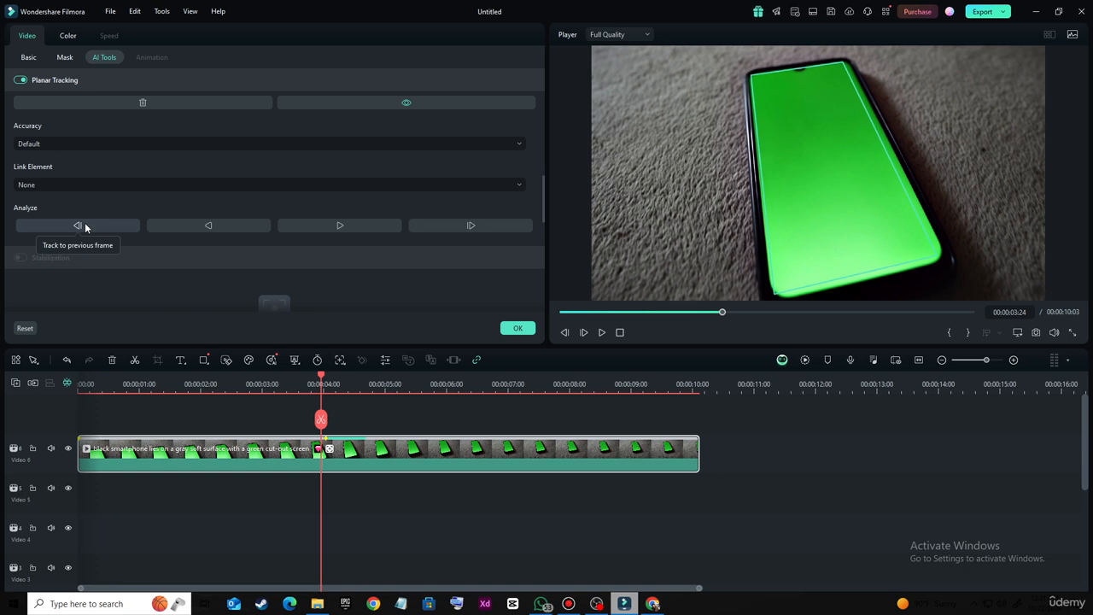
Run the planar tracking analysis backward from 00:00:03:24 to the clip's start, and forward from 00:00:04:17 to its end
click(206, 226)
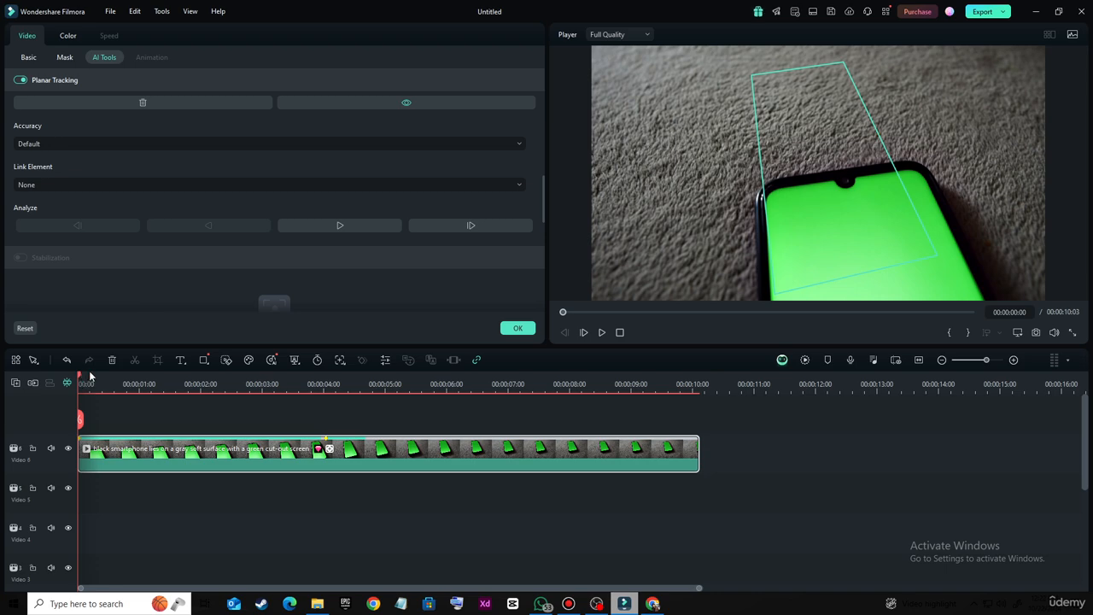
drag(82, 373, 366, 393)
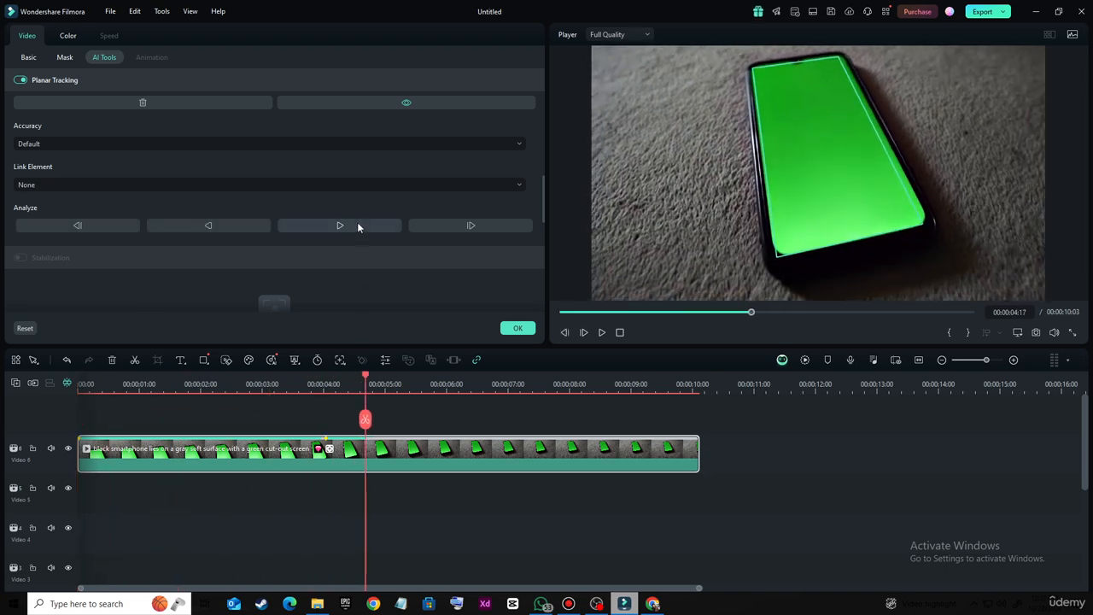
click(358, 224)
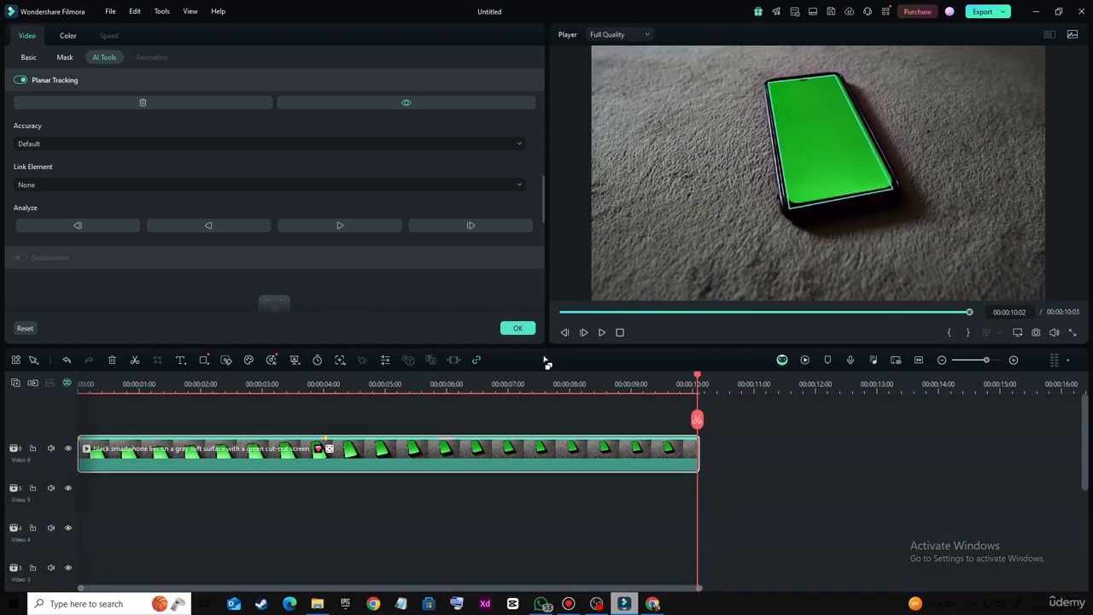
Import the Batman image from the computer as the planar tracker's link element
click(172, 183)
click(98, 229)
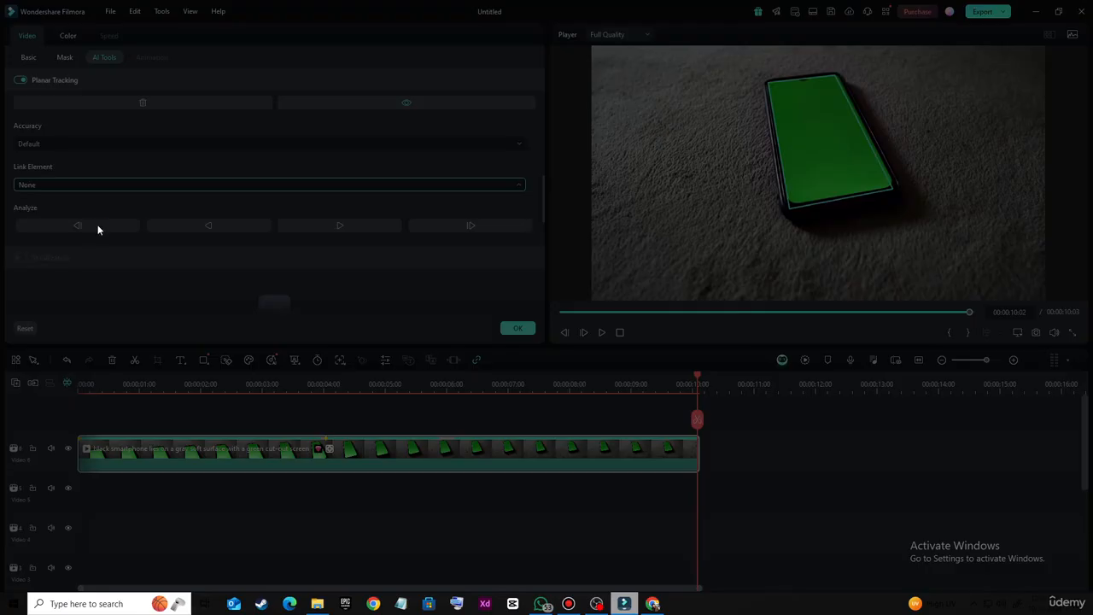
double_click(170, 145)
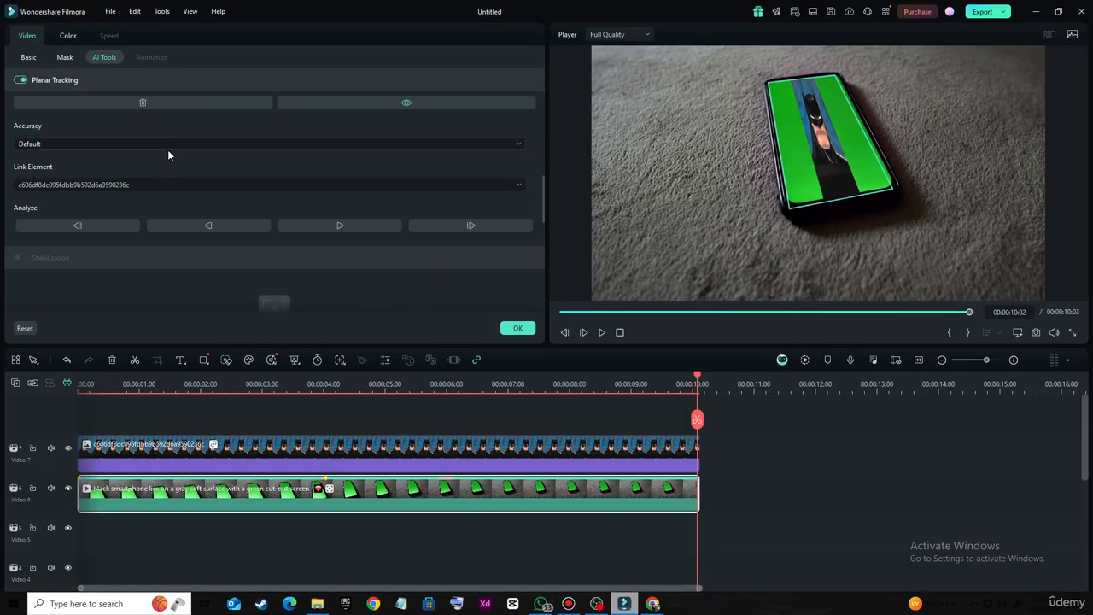
Play the composite from the start to about 00:00:09:02 to check the linked image's tracking, and return the playhead to 00:00:00:22
click(864, 178)
drag(580, 313, 515, 318)
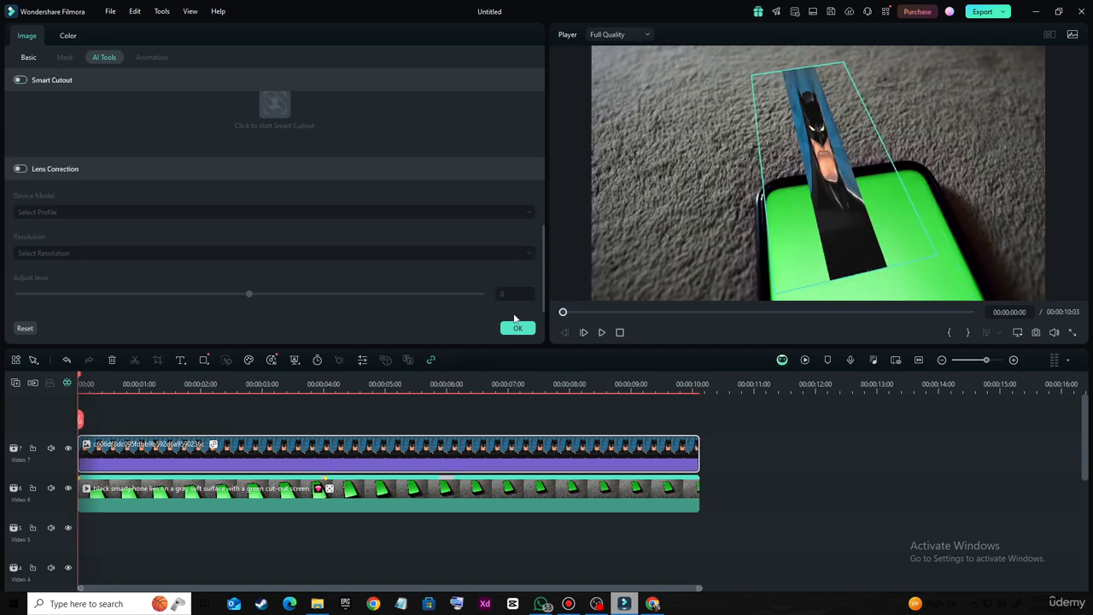
click(601, 332)
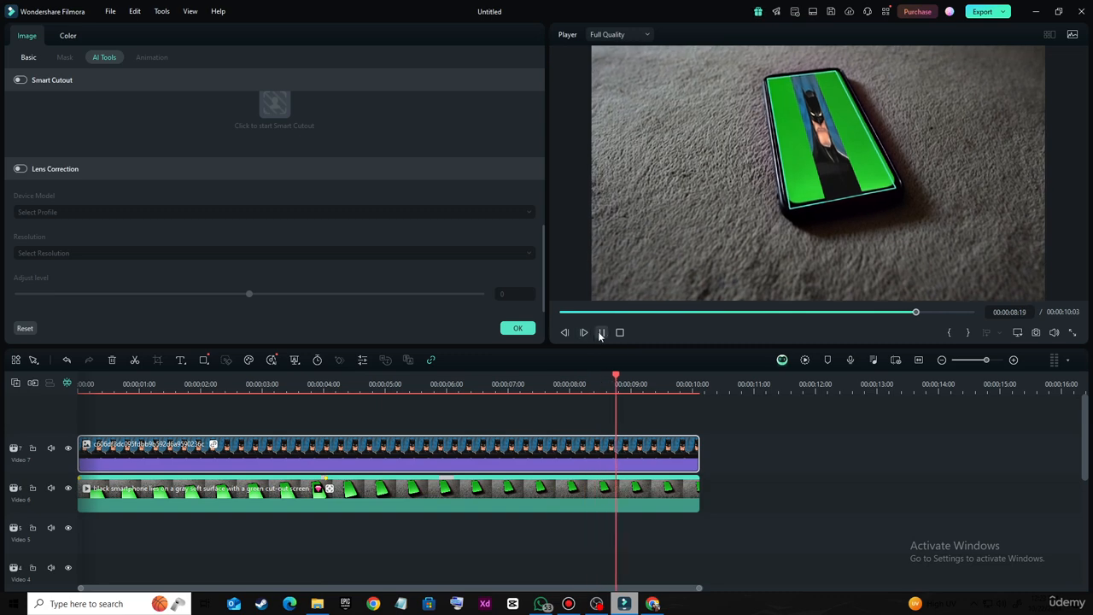
click(602, 333)
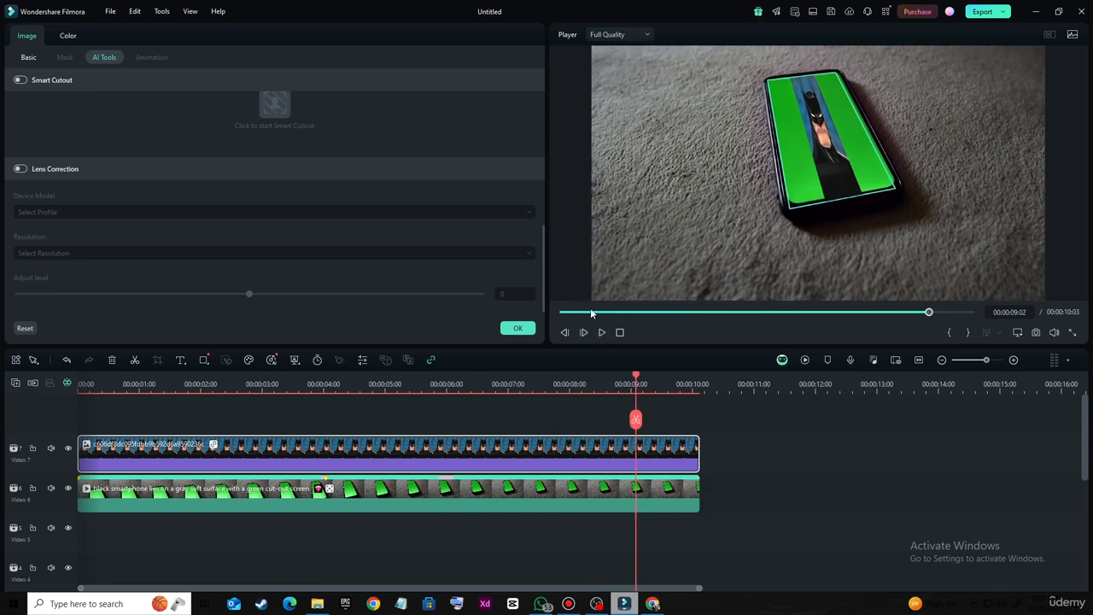
mouse_move(596, 314)
mouse_down()
mouse_move(561, 313)
mouse_move(598, 312)
mouse_up()
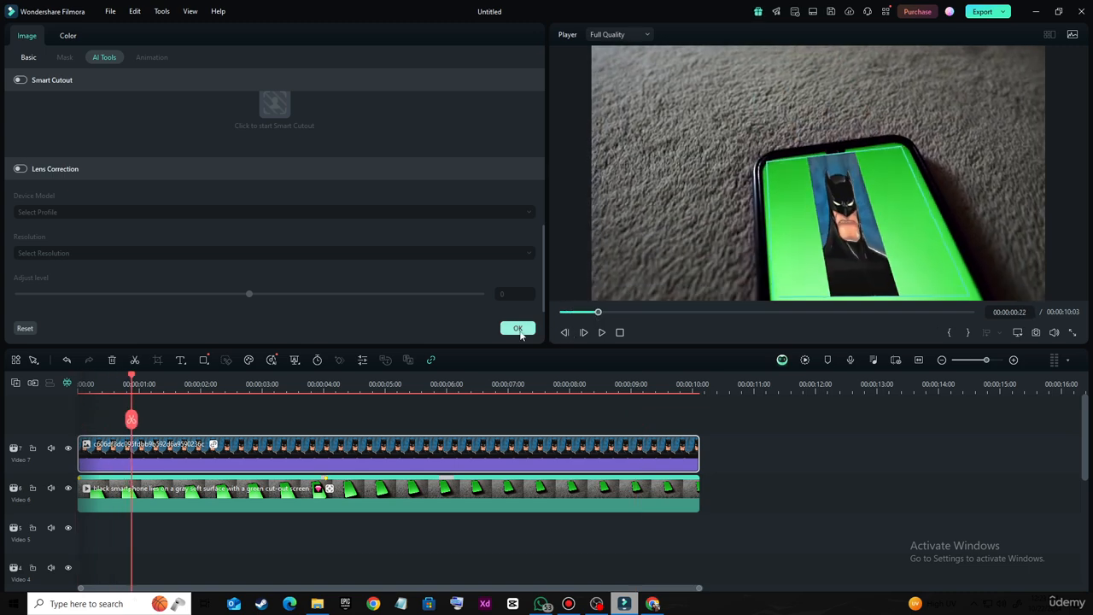
Delete both the linked Batman image and the green-screen smartphone clip from the timeline
click(518, 329)
drag(714, 530, 159, 365)
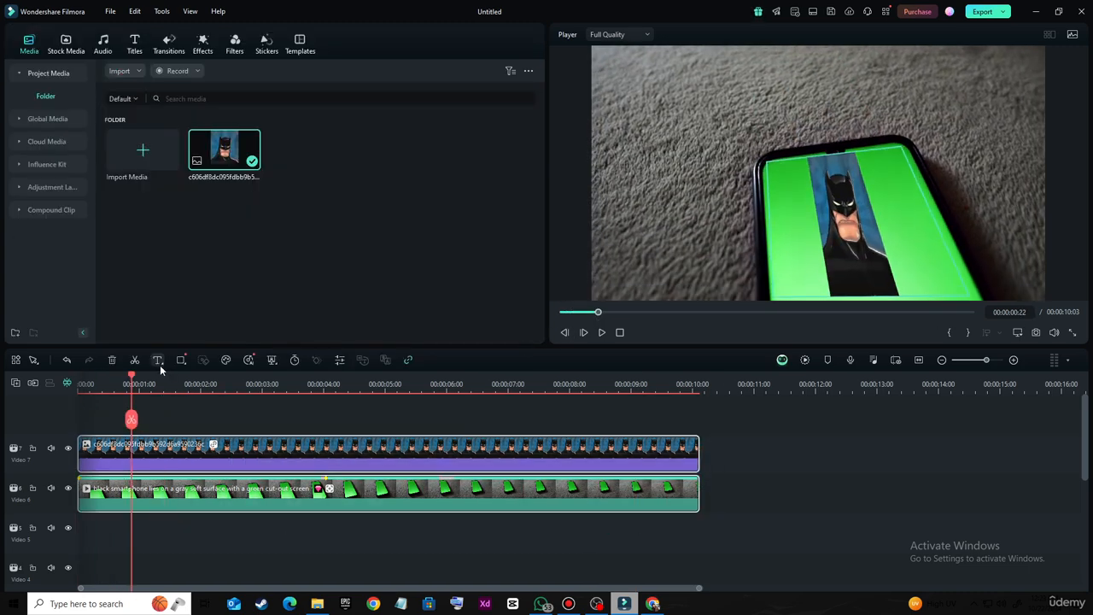
key(Delete)
Browse the stock media results for "mobile" for another phone clip
click(65, 43)
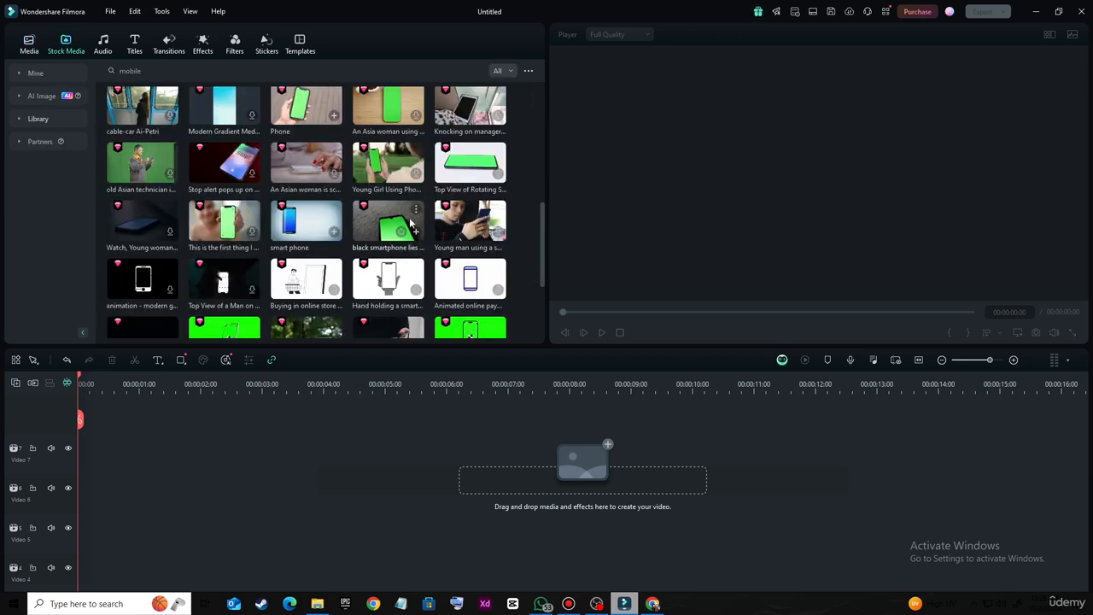
scroll(411, 224, down, 3)
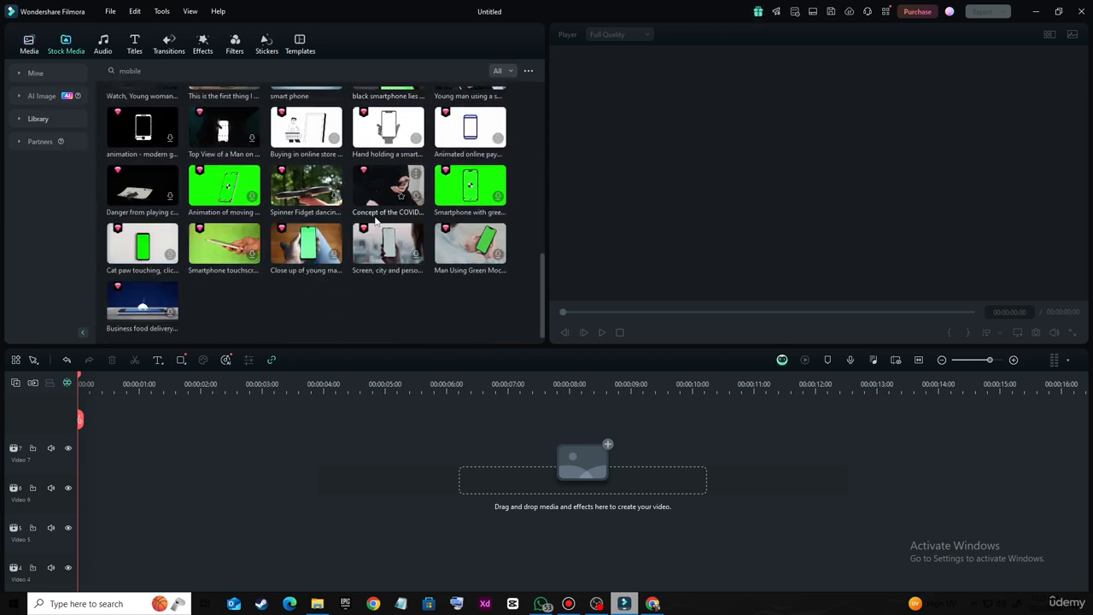
scroll(375, 220, up, 10)
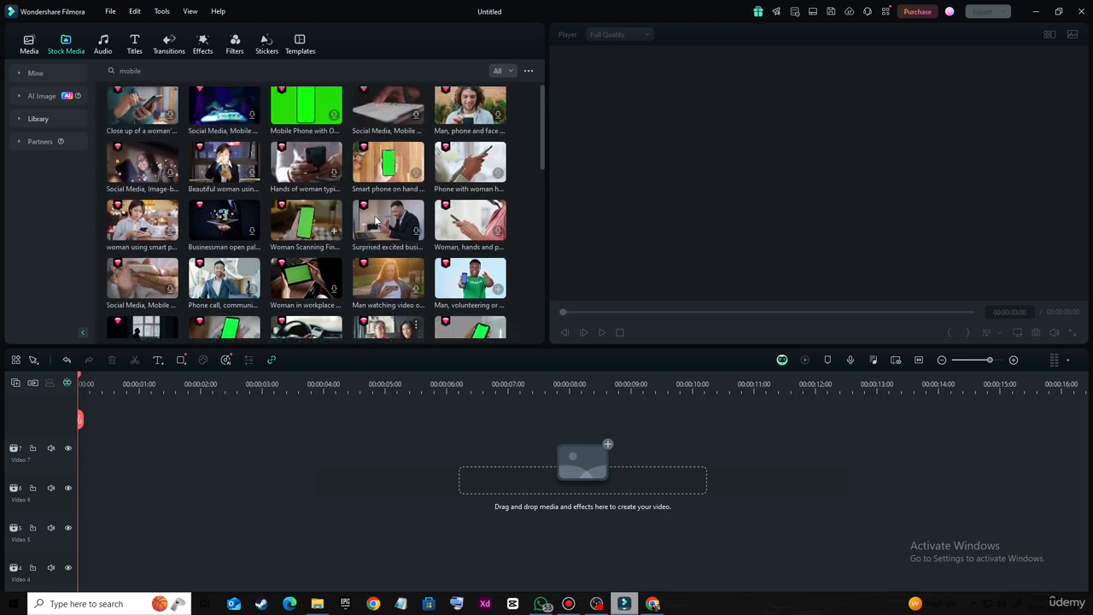